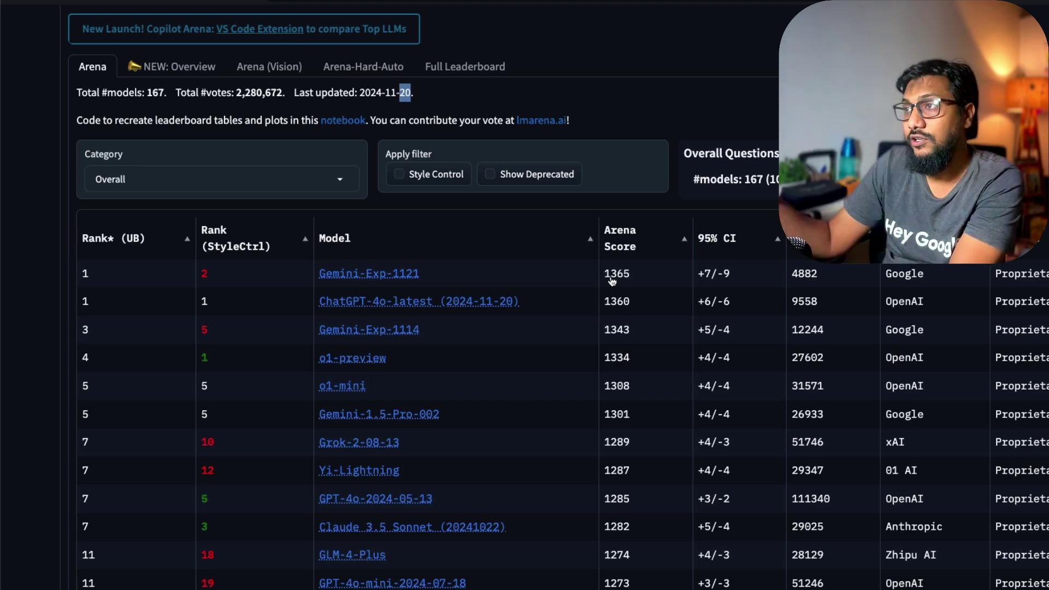
- Scroll back to the top of the Arena rankings, where Gemini-Exp-1121 leads at 1365
{"action": "scroll", "coordinate": [612, 281], "scroll_direction": "up", "scroll_amount": 3}
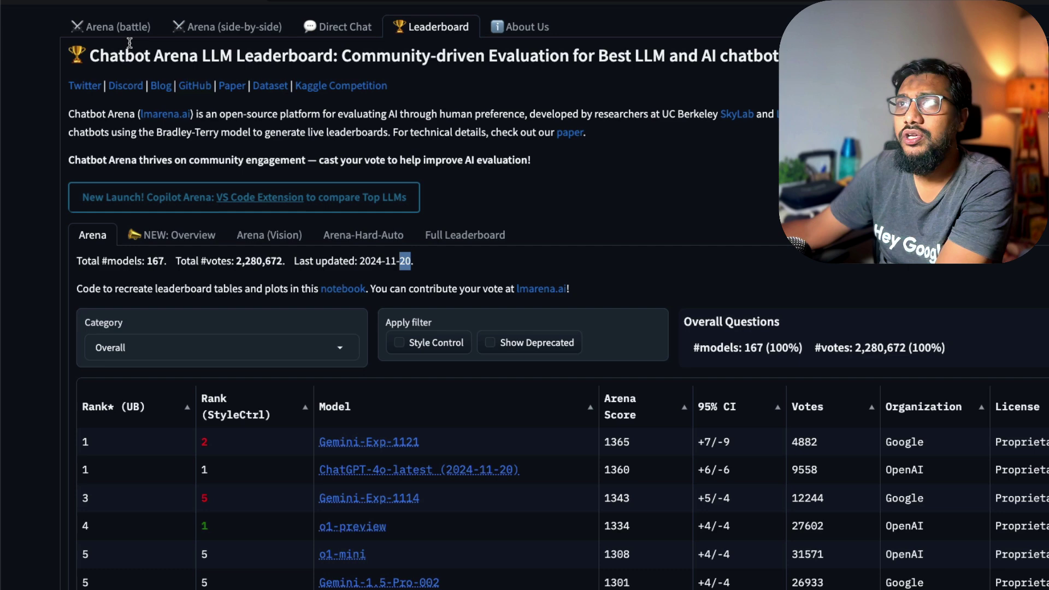
- In the battle tab, ask both anonymous models 'can you count how many r s are there in research?'
{"action": "left_click", "coordinate": [118, 27]}
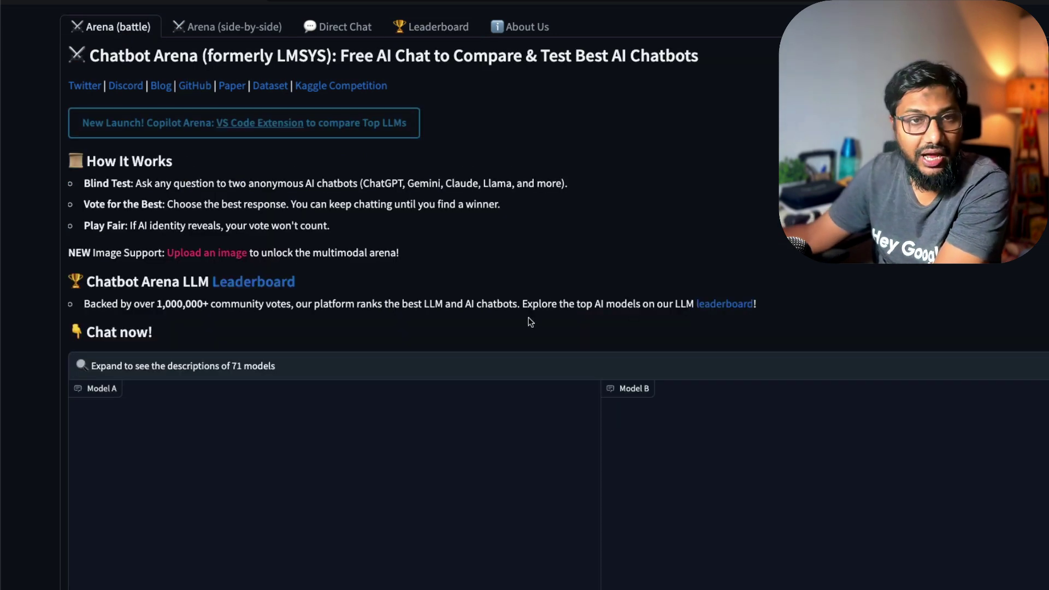
{"action": "scroll", "coordinate": [529, 321], "scroll_direction": "down", "scroll_amount": 8}
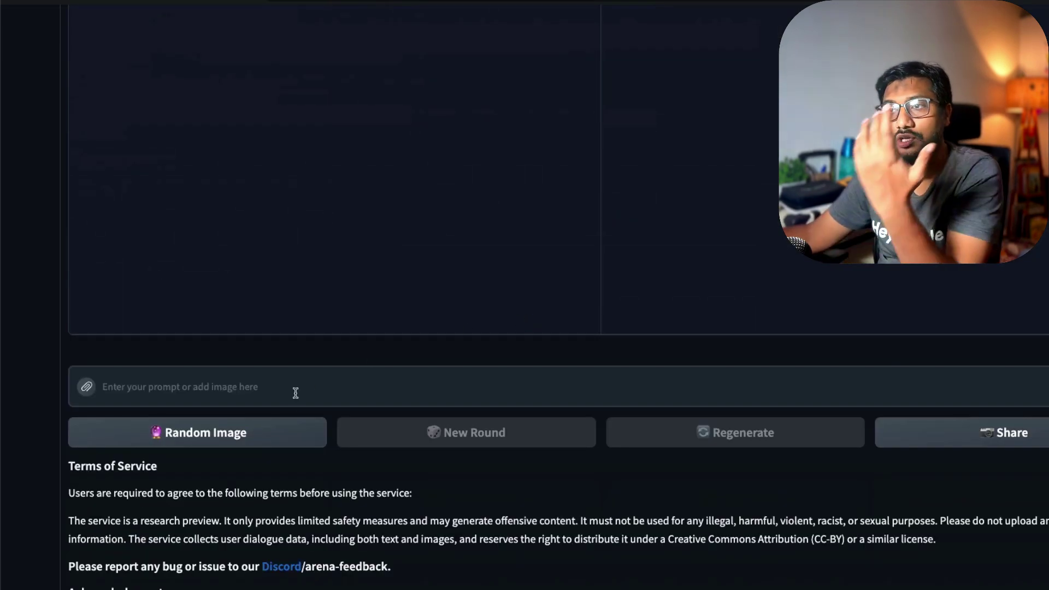
{"action": "left_click", "coordinate": [296, 393]}
{"action": "type", "text": "can you "}
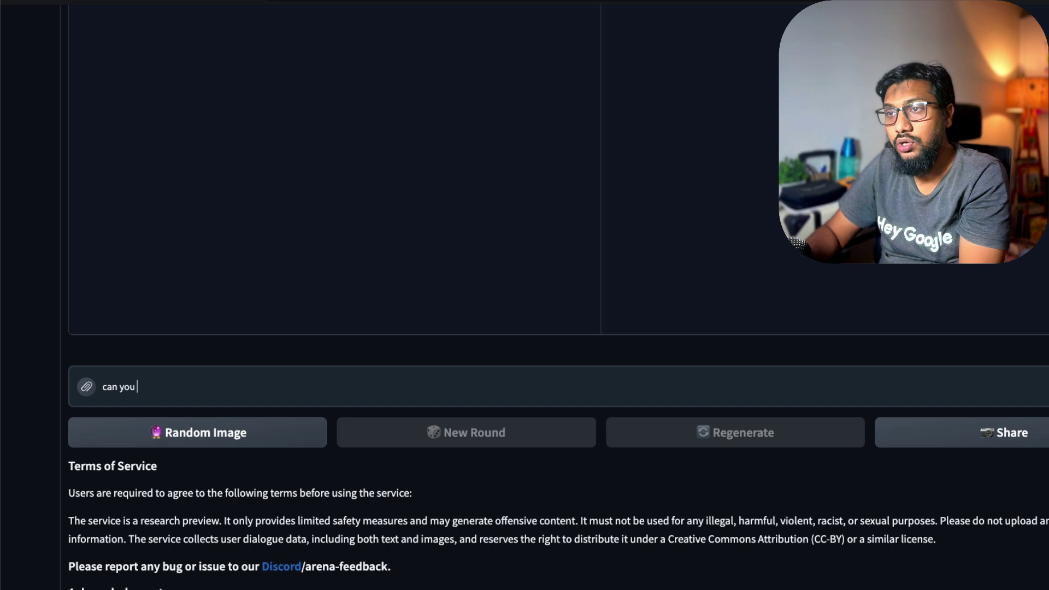
{"action": "type", "text": "count how many r s"}
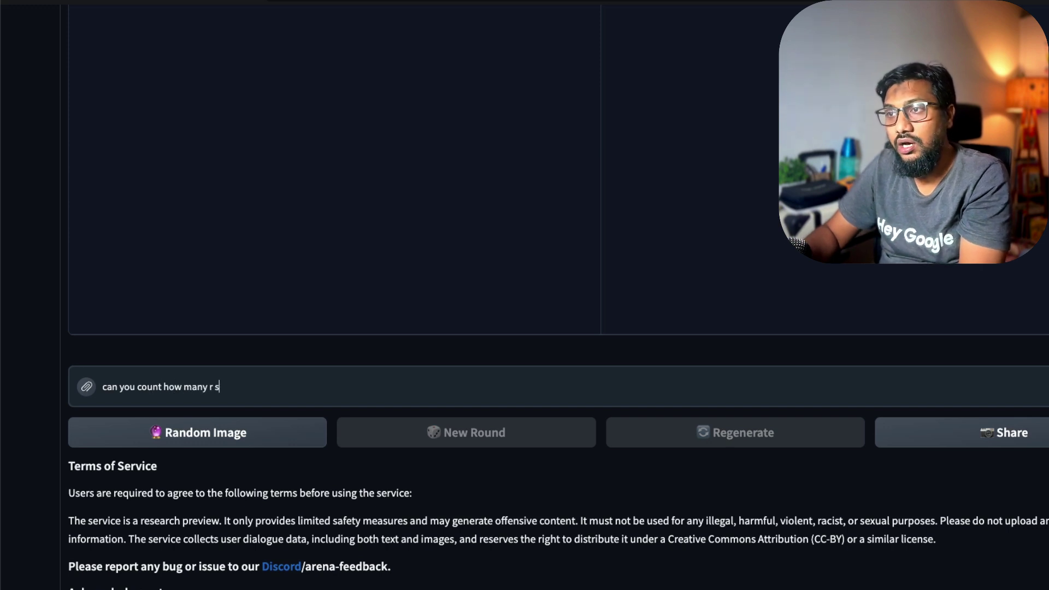
{"action": "type", "text": " are there in "}
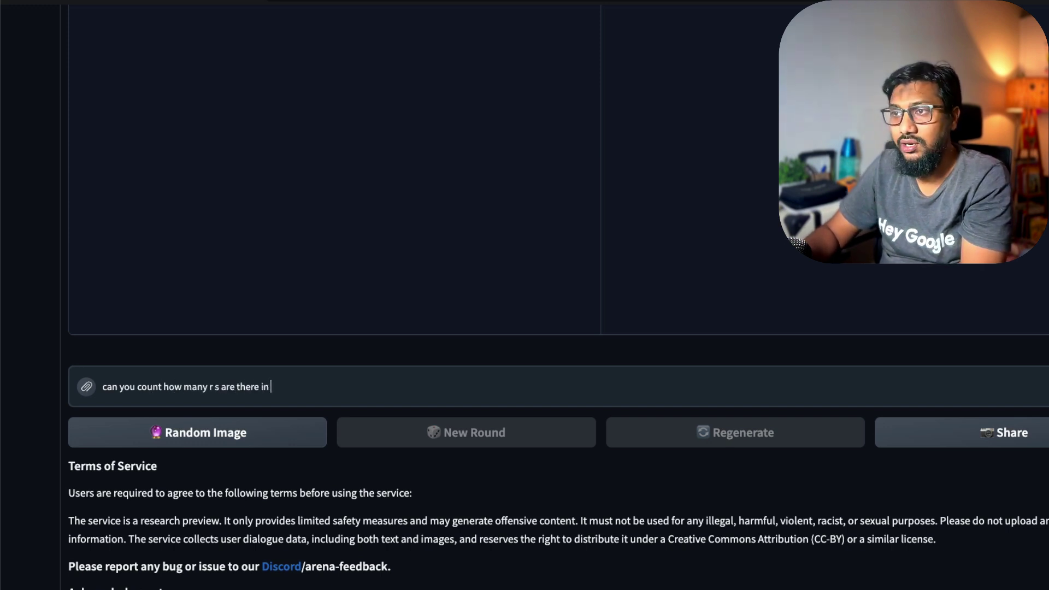
{"action": "type", "text": "research?"}
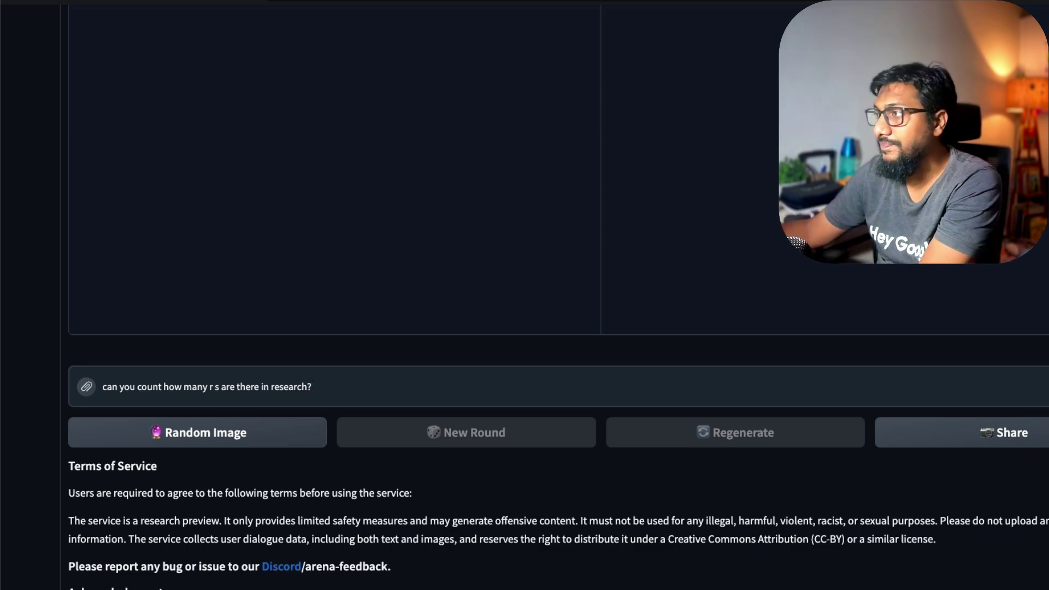
{"action": "key", "text": "Return"}
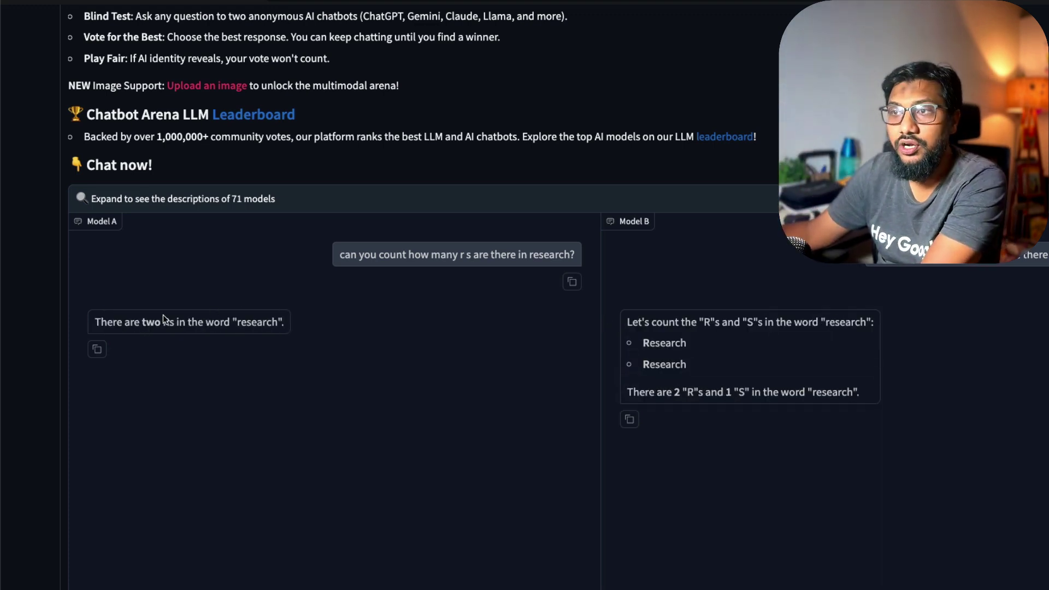
- Highlight the r in Model A's answer and the S in Model B's answer
{"action": "left_click_drag", "start_coordinate": [237, 325], "coordinate": [240, 323]}
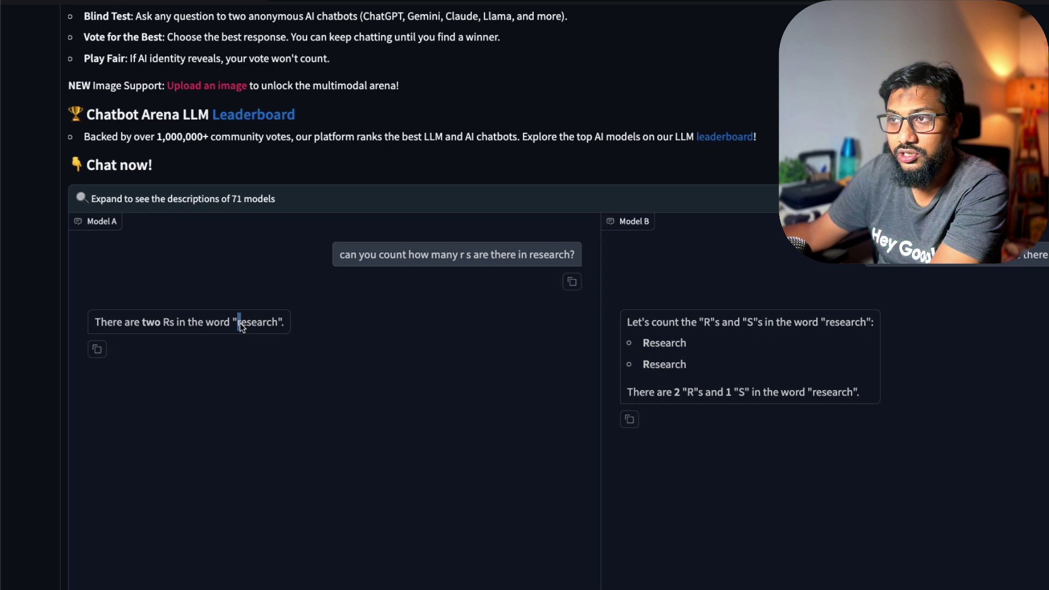
{"action": "left_click", "coordinate": [261, 327]}
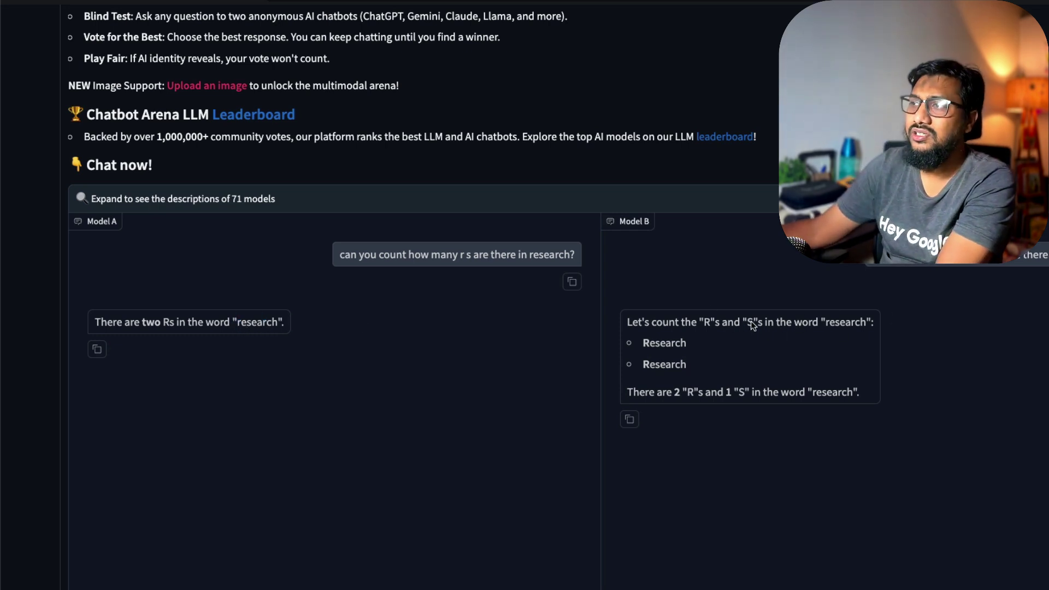
{"action": "left_click_drag", "start_coordinate": [747, 324], "coordinate": [760, 324]}
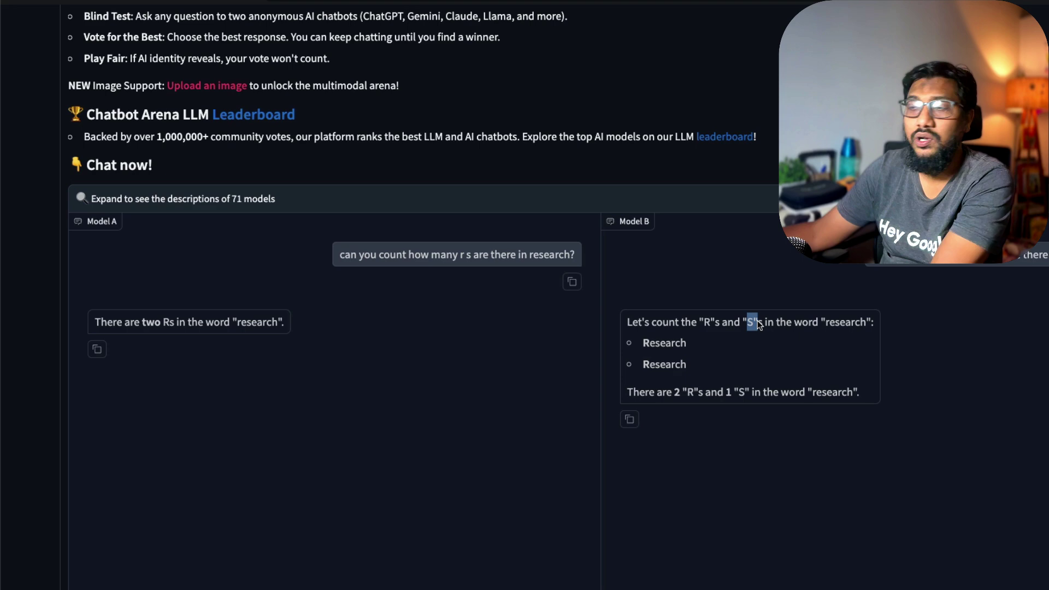
{"action": "scroll", "coordinate": [759, 325], "scroll_direction": "down", "scroll_amount": 6}
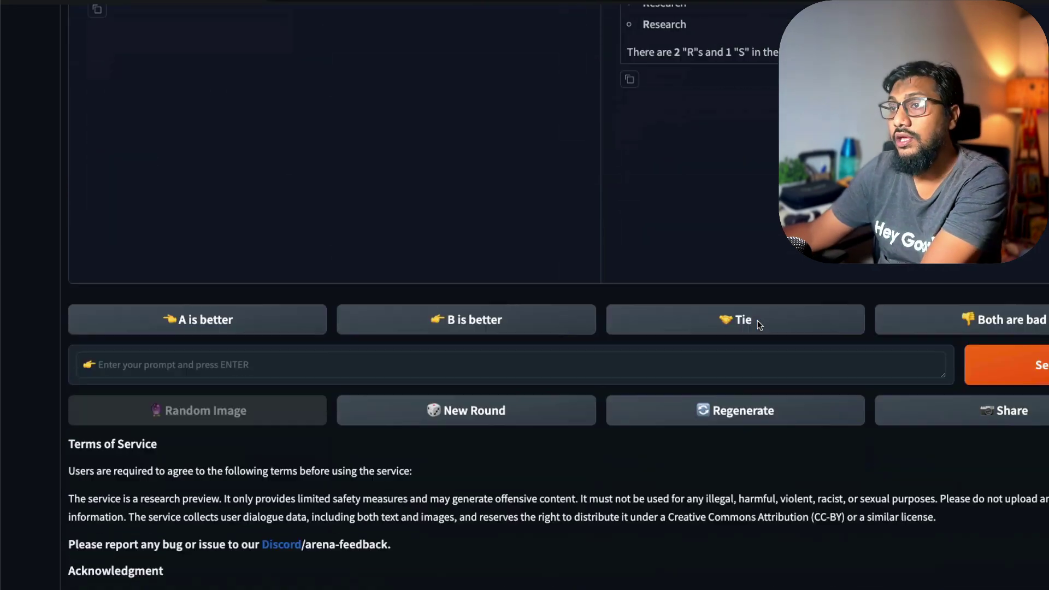
- Vote 'A is better' and highlight the revealed names mystery-gemini-3 and gemma-2-2b-it
{"action": "left_click", "coordinate": [218, 327]}
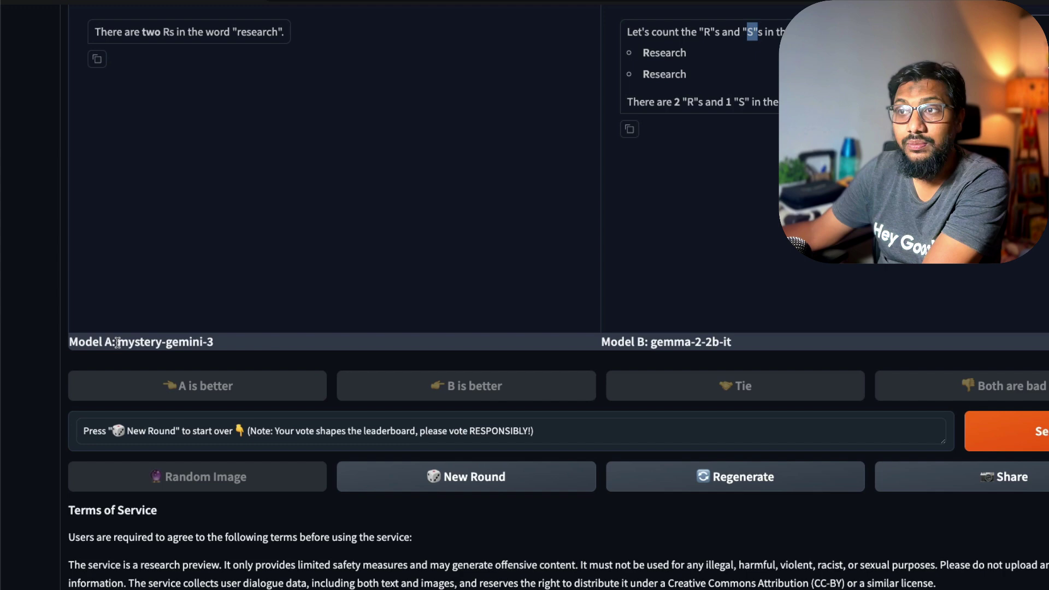
{"action": "left_click_drag", "start_coordinate": [118, 343], "coordinate": [204, 339]}
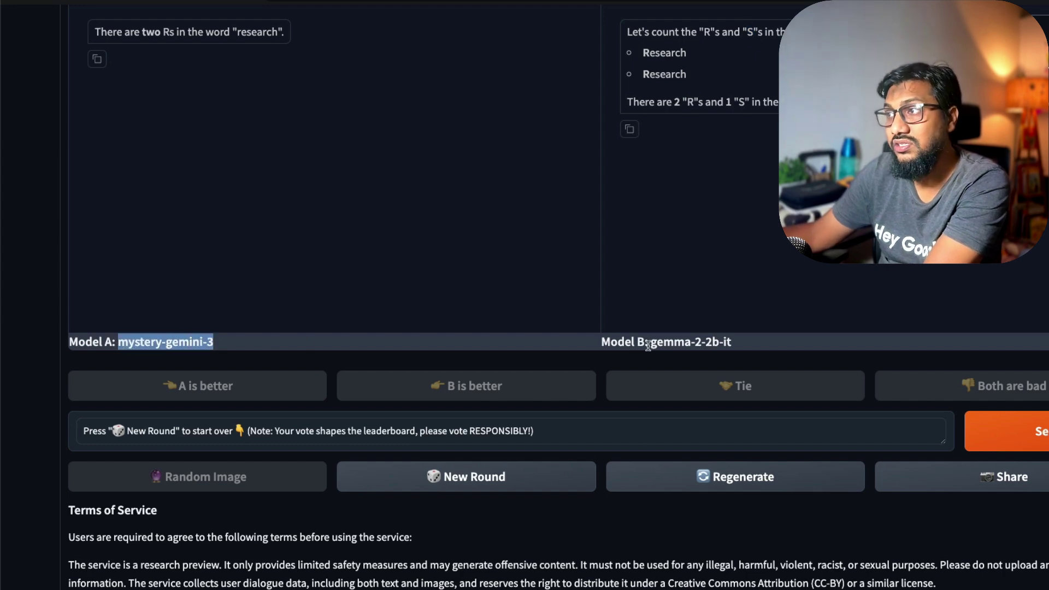
{"action": "left_click_drag", "start_coordinate": [649, 346], "coordinate": [750, 340]}
{"action": "left_click", "coordinate": [750, 340]}
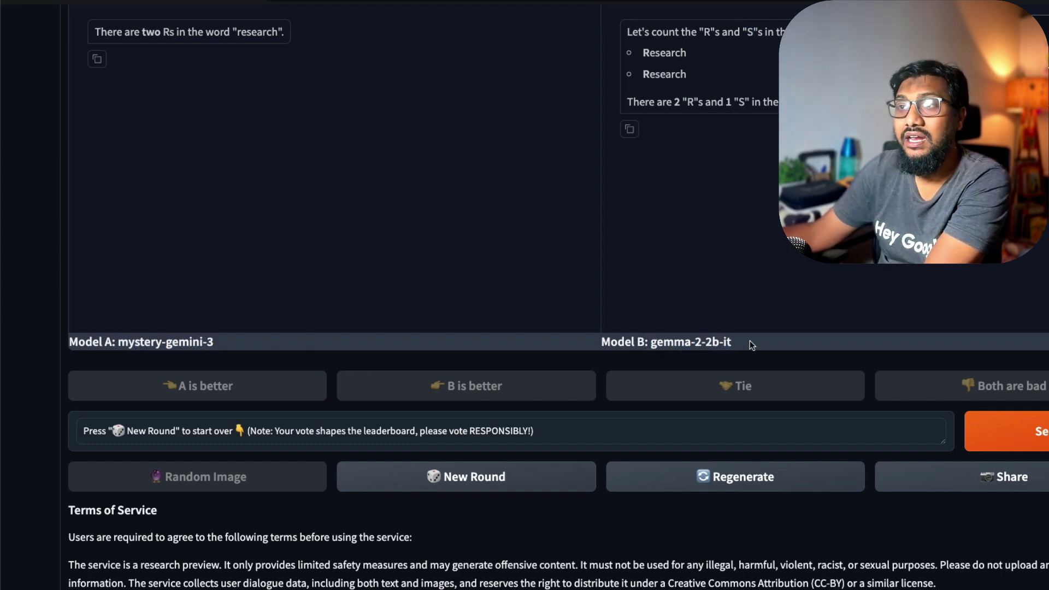
{"action": "scroll", "coordinate": [165, 332], "scroll_direction": "up", "scroll_amount": 5}
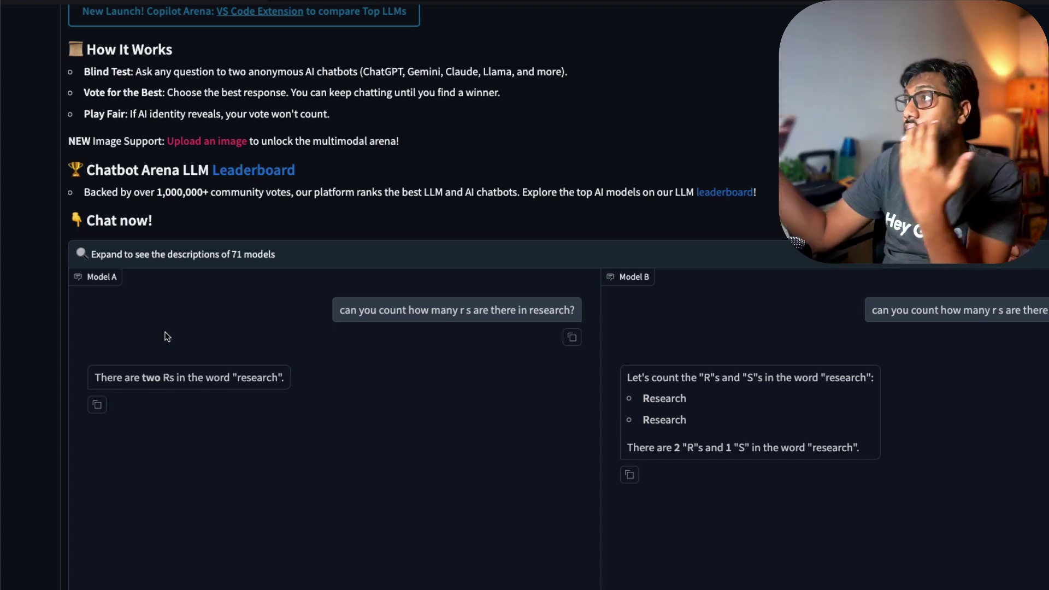
- Search 'elo calculations' in a new tab and read Wikipedia's Elo rating system Performance rating section
{"action": "key", "text": "ctrl+t"}
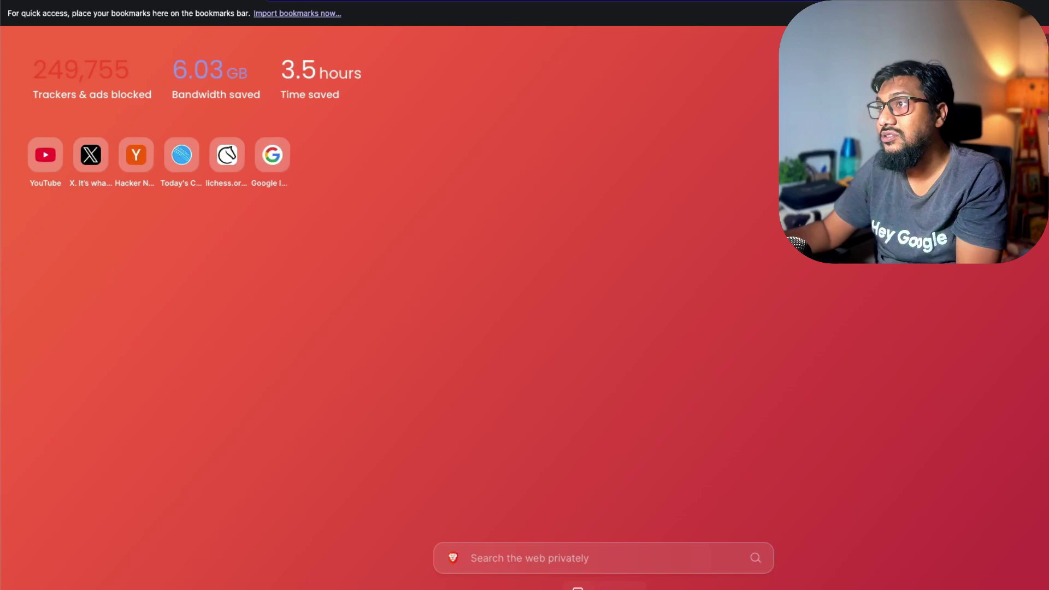
{"action": "type", "text": "elo cal"}
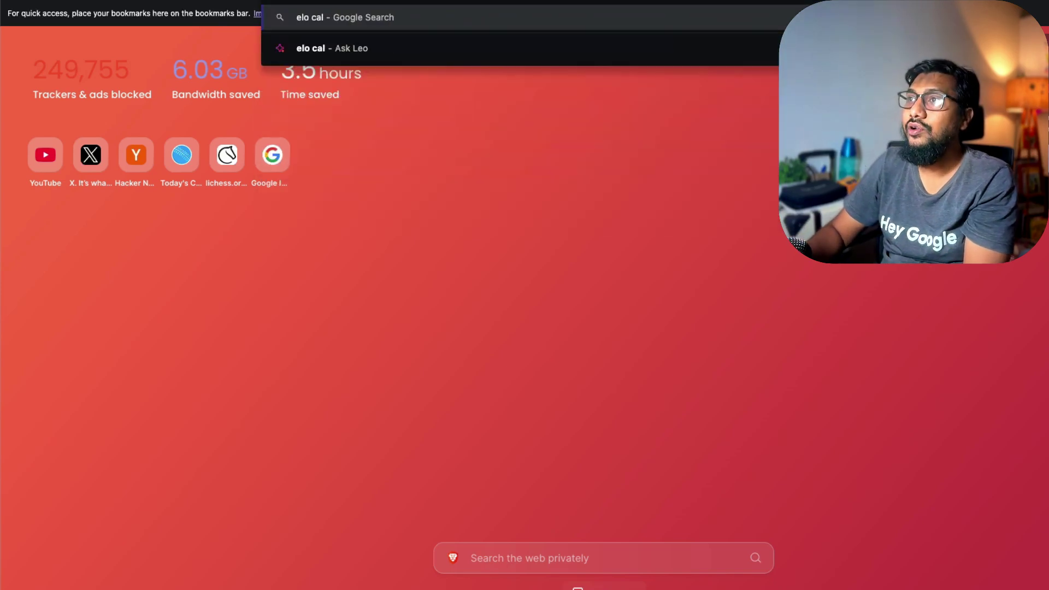
{"action": "type", "text": "culations"}
{"action": "key", "text": "Return"}
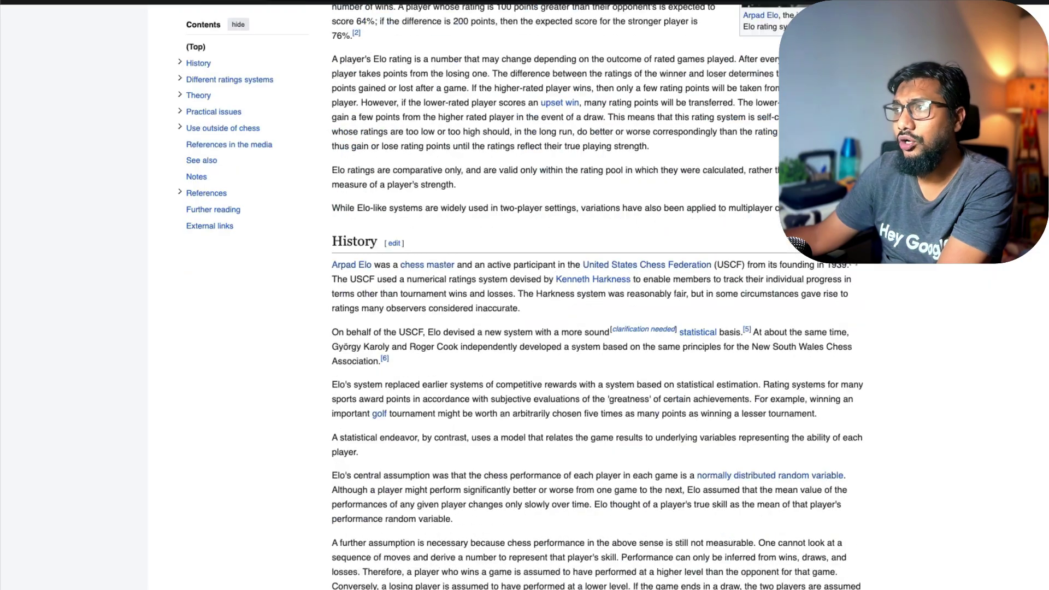
{"action": "scroll", "coordinate": [547, 328], "scroll_direction": "up", "scroll_amount": 6}
{"action": "scroll", "coordinate": [547, 328], "scroll_direction": "down", "scroll_amount": 15}
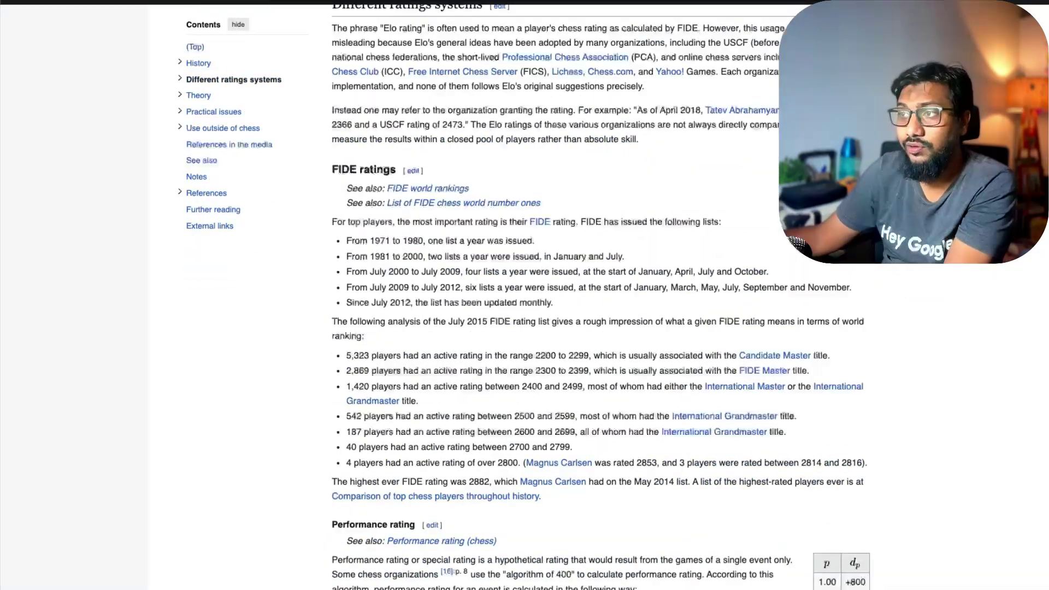
{"action": "scroll", "coordinate": [546, 328], "scroll_direction": "down", "scroll_amount": 15}
{"action": "scroll", "coordinate": [546, 328], "scroll_direction": "up", "scroll_amount": 20}
{"action": "scroll", "coordinate": [547, 328], "scroll_direction": "down", "scroll_amount": 15}
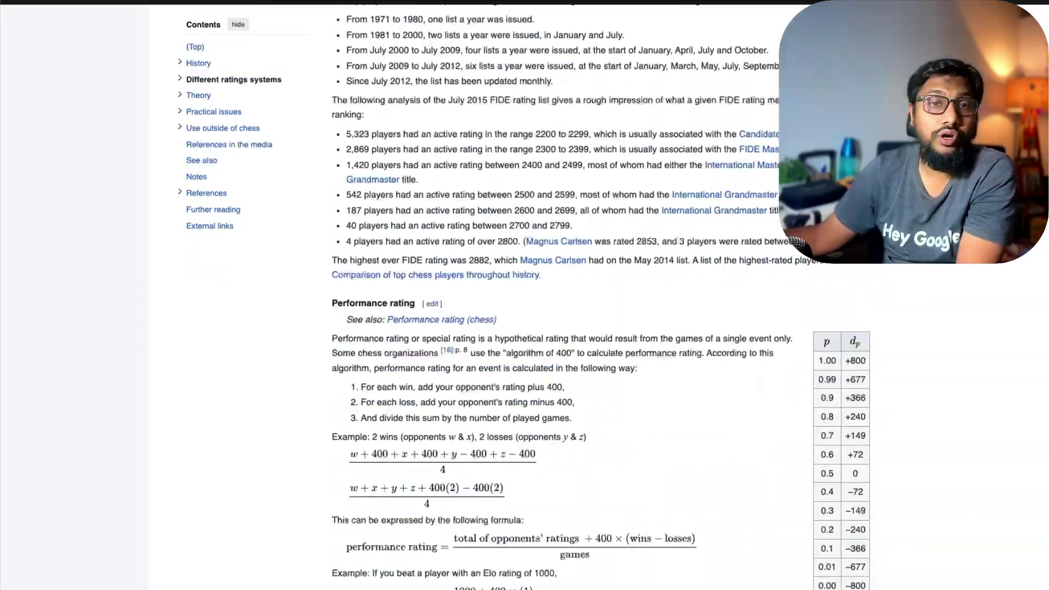
{"action": "scroll", "coordinate": [546, 328], "scroll_direction": "down", "scroll_amount": 1}
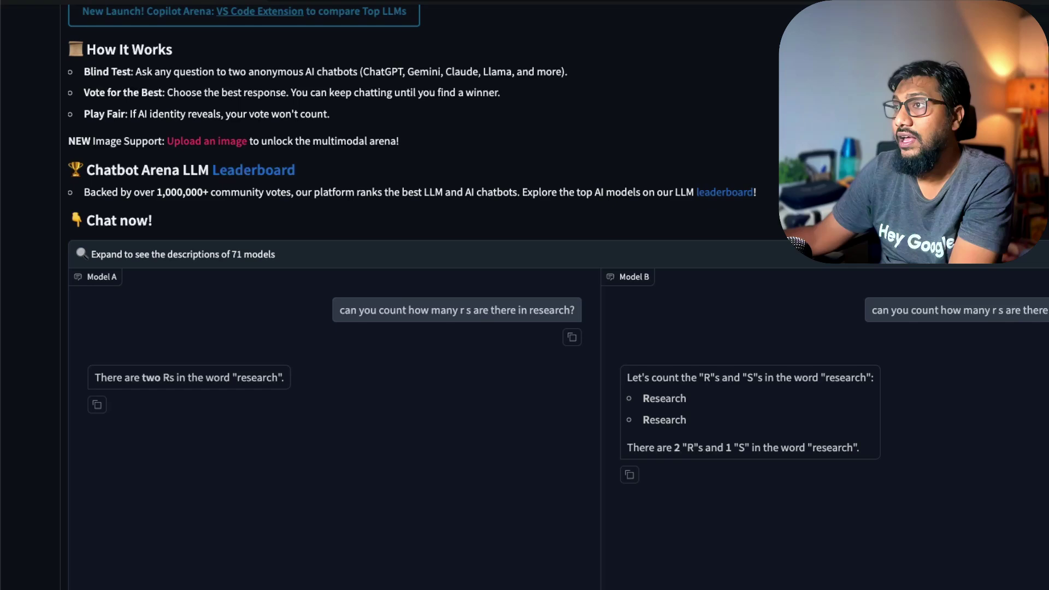
- Start a fresh battle round and send 'why is the sun blue?' to both models
{"action": "scroll", "coordinate": [426, 362], "scroll_direction": "down", "scroll_amount": 6}
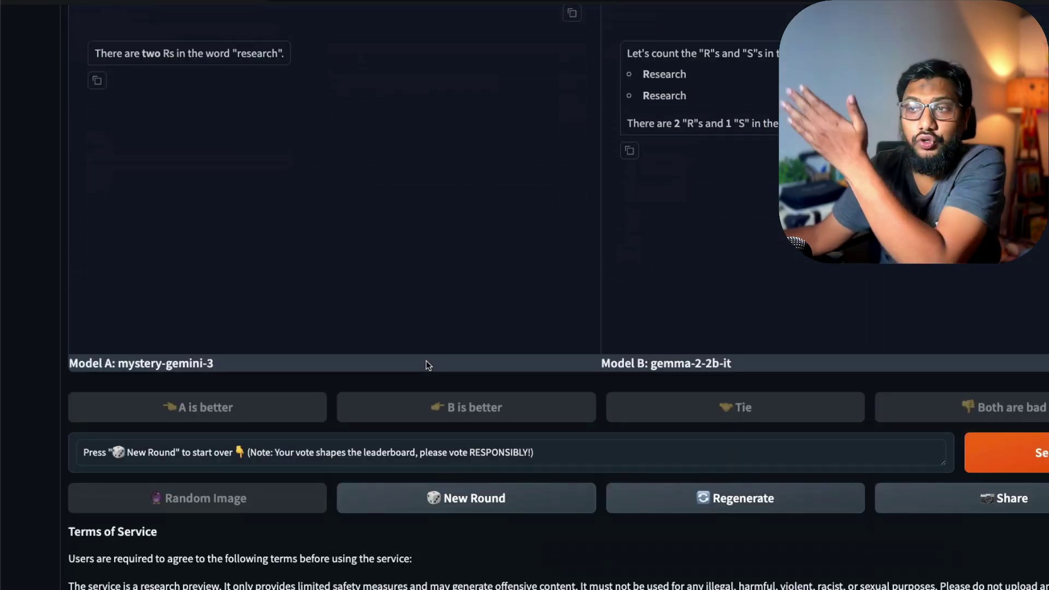
{"action": "left_click", "coordinate": [480, 488]}
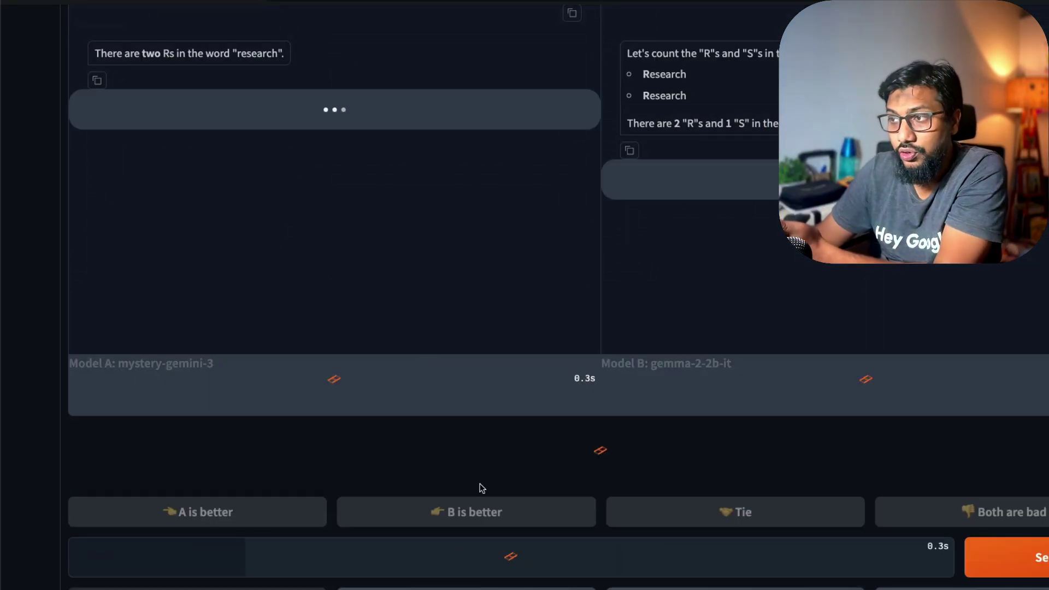
{"action": "scroll", "coordinate": [480, 486], "scroll_direction": "up", "scroll_amount": 7}
{"action": "scroll", "coordinate": [480, 486], "scroll_direction": "down", "scroll_amount": 7}
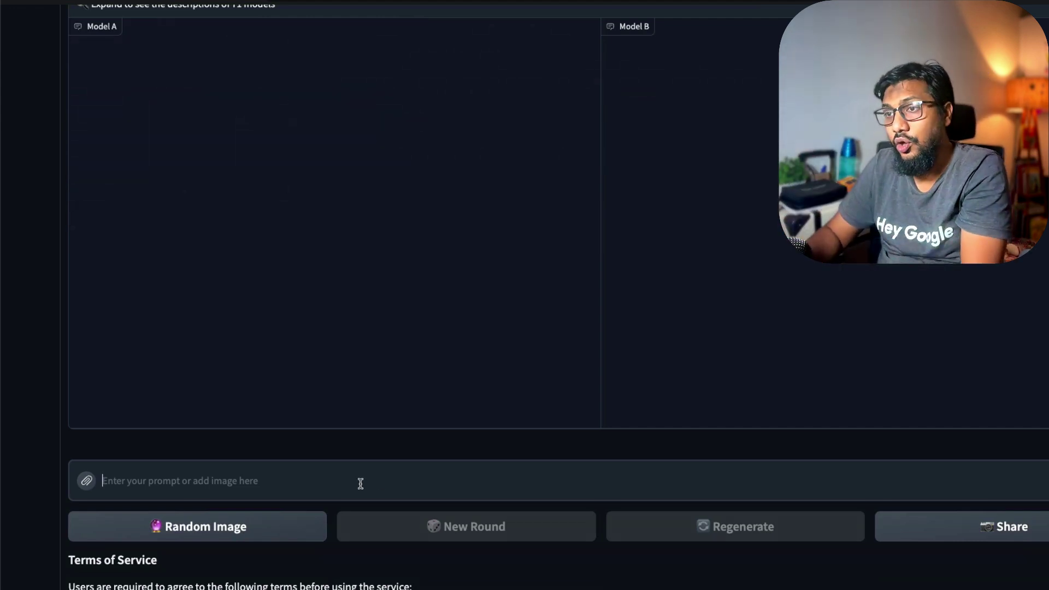
{"action": "type", "text": "why is the sun b"}
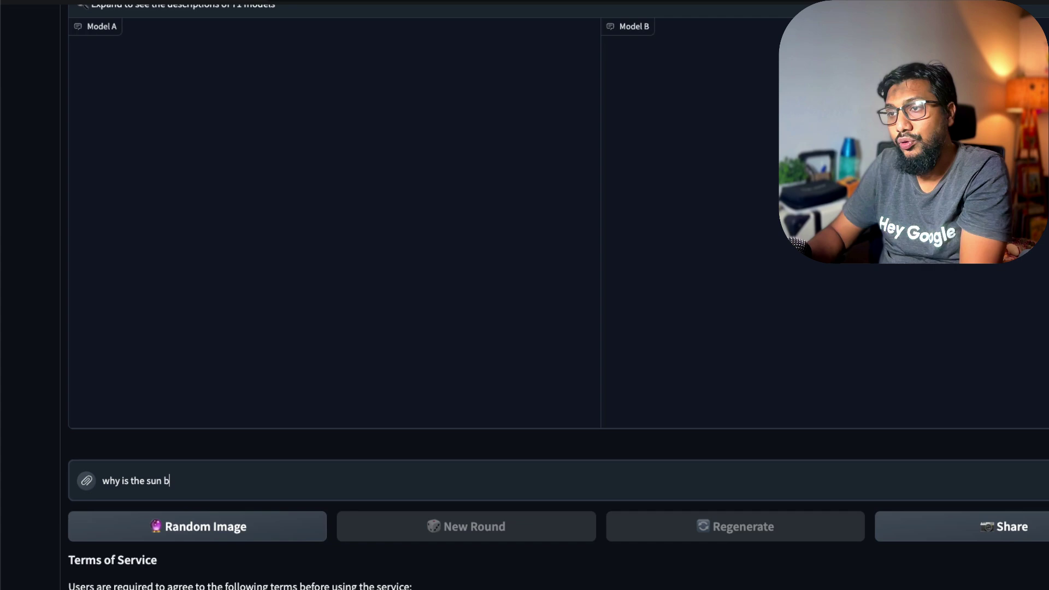
{"action": "type", "text": "lue?"}
{"action": "key", "text": "Return"}
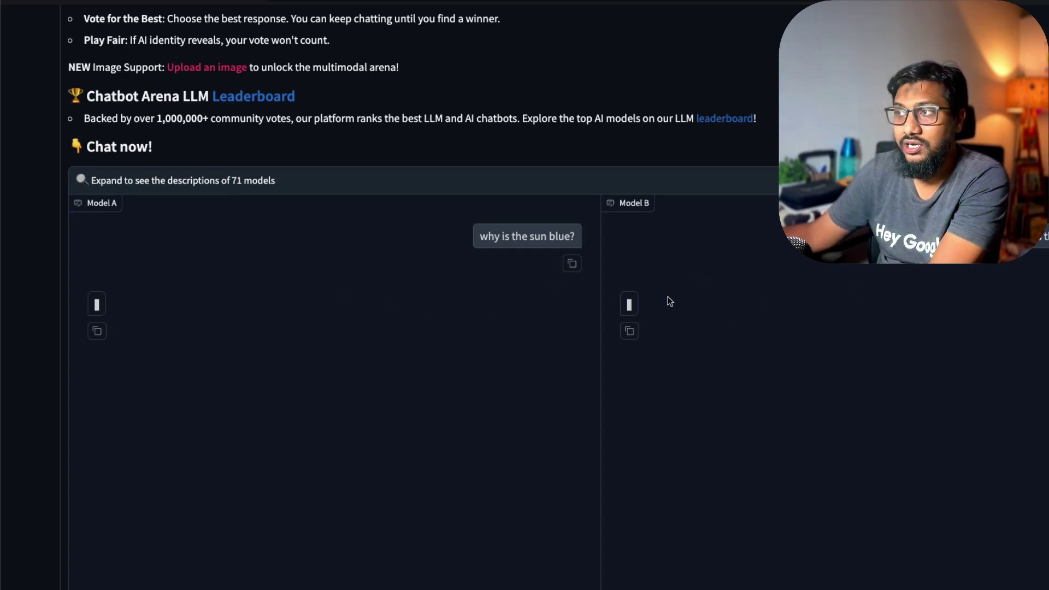
- Scroll through Model A's brief reply and Model B's long explanation about the sun
{"action": "scroll", "coordinate": [593, 283], "scroll_direction": "up", "scroll_amount": 4}
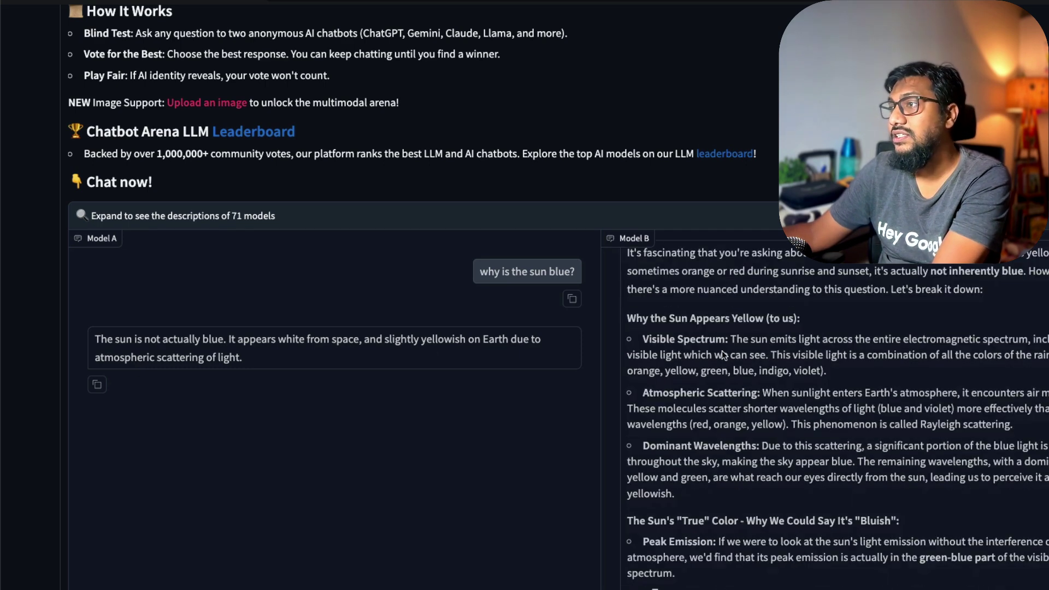
{"action": "scroll", "coordinate": [820, 322], "scroll_direction": "up", "scroll_amount": 1}
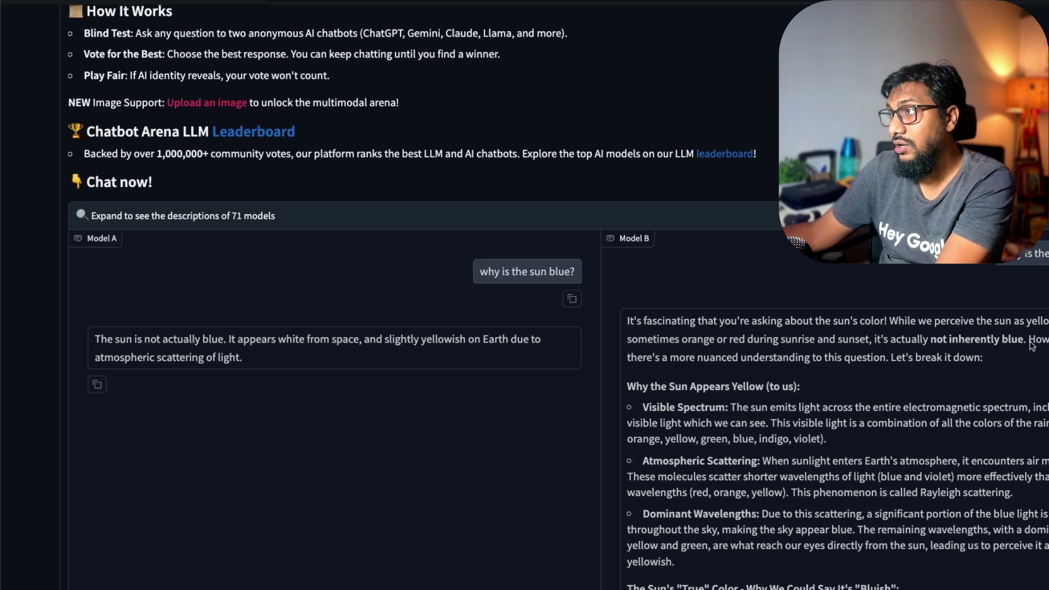
{"action": "scroll", "coordinate": [883, 369], "scroll_direction": "down", "scroll_amount": 10}
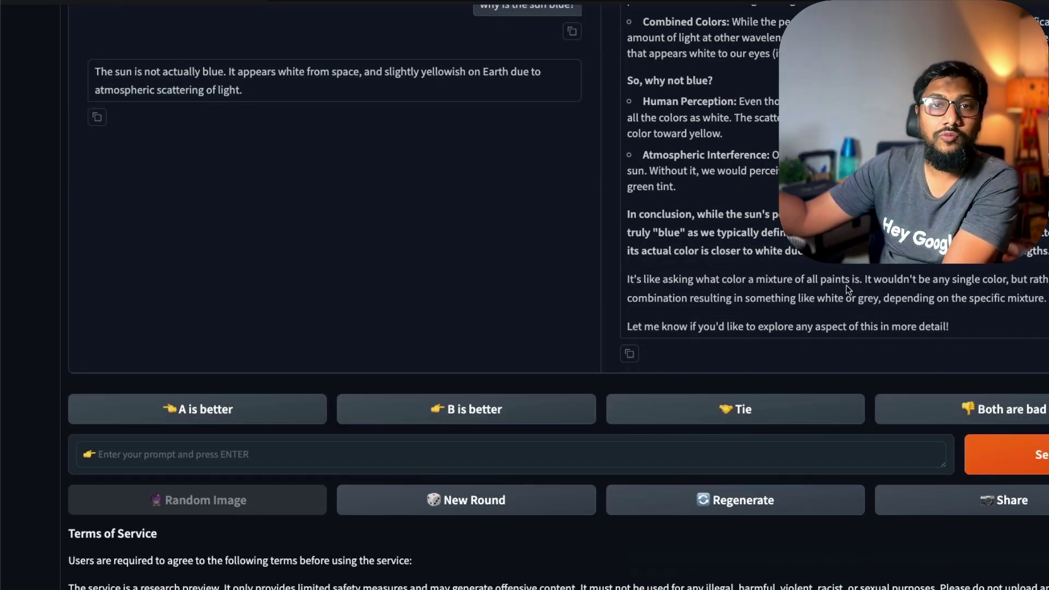
{"action": "scroll", "coordinate": [849, 290], "scroll_direction": "up", "scroll_amount": 5}
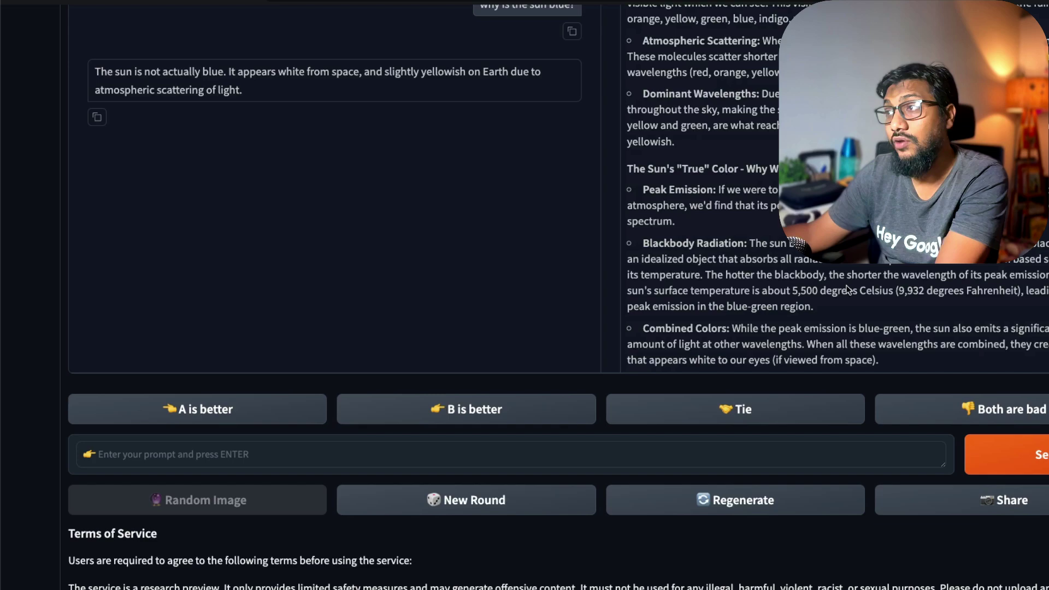
{"action": "scroll", "coordinate": [838, 295], "scroll_direction": "up", "scroll_amount": 3}
{"action": "scroll", "coordinate": [683, 299], "scroll_direction": "up", "scroll_amount": 3}
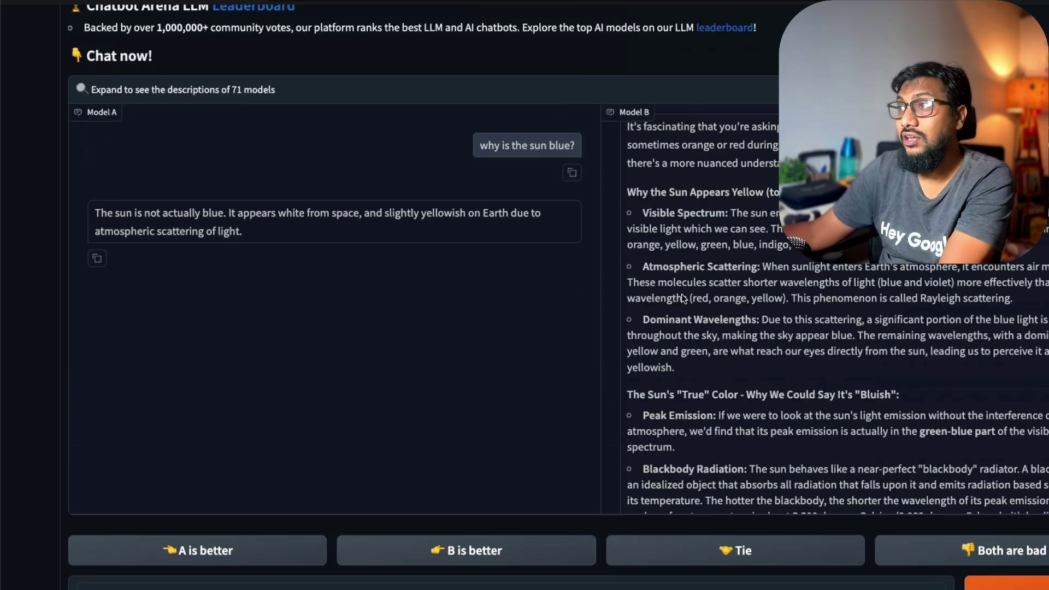
{"action": "scroll", "coordinate": [680, 294], "scroll_direction": "up", "scroll_amount": 3}
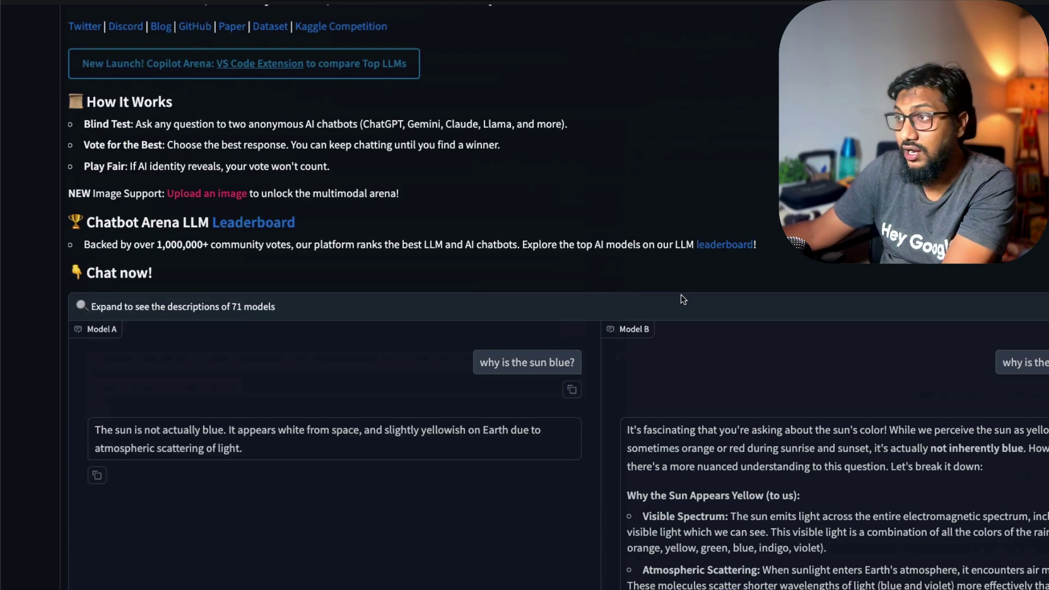
{"action": "scroll", "coordinate": [624, 327], "scroll_direction": "down", "scroll_amount": 3}
{"action": "scroll", "coordinate": [624, 327], "scroll_direction": "down", "scroll_amount": 1}
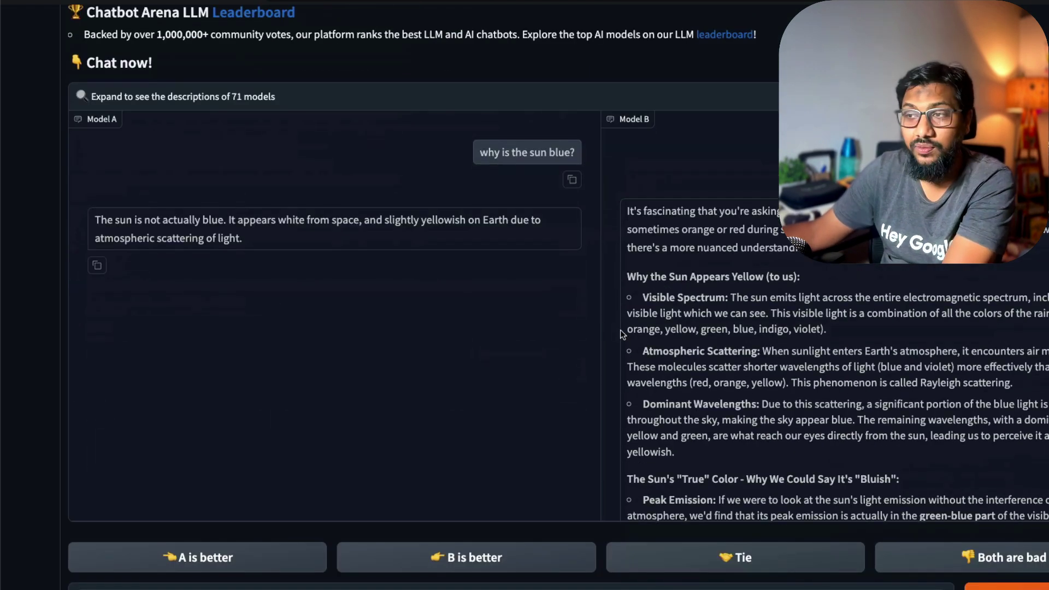
- Vote 'A is better' and highlight the revealed names mystery-gemini-3 and gemini-exp-1114
{"action": "left_click", "coordinate": [241, 555]}
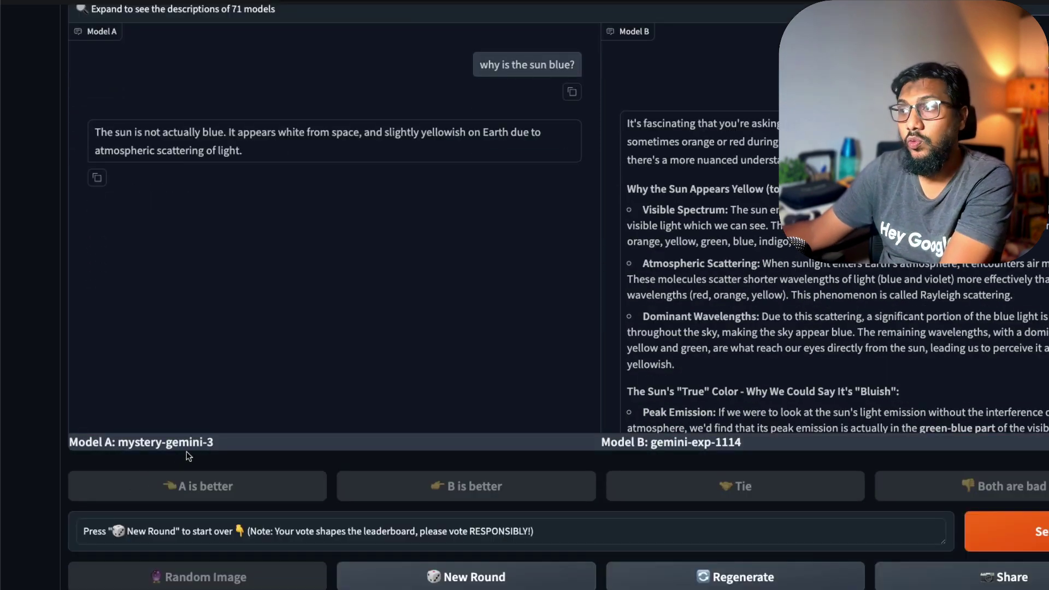
{"action": "left_click_drag", "start_coordinate": [224, 449], "coordinate": [120, 446]}
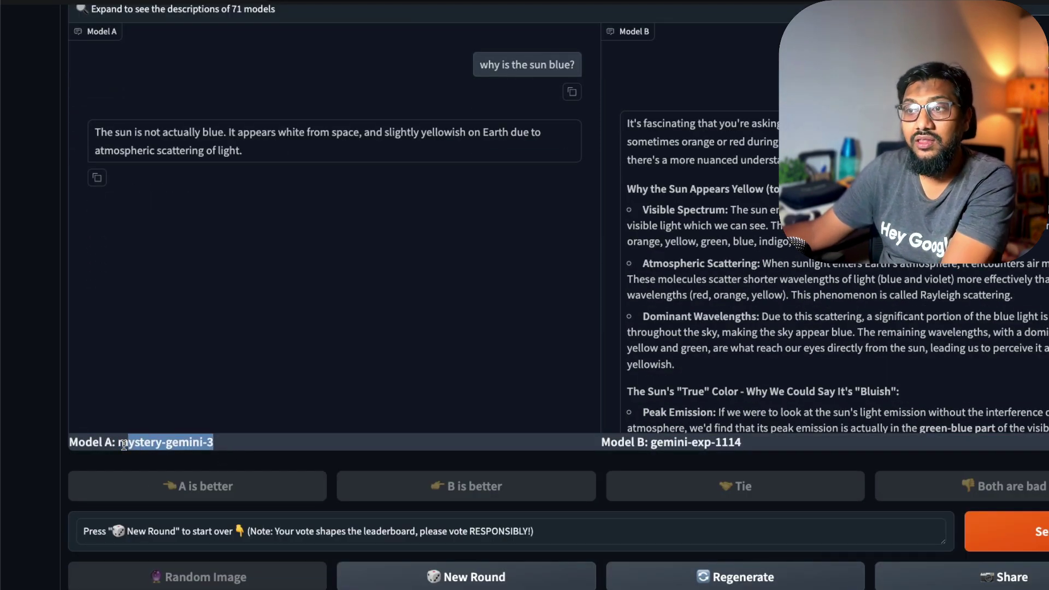
{"action": "left_click", "coordinate": [253, 444]}
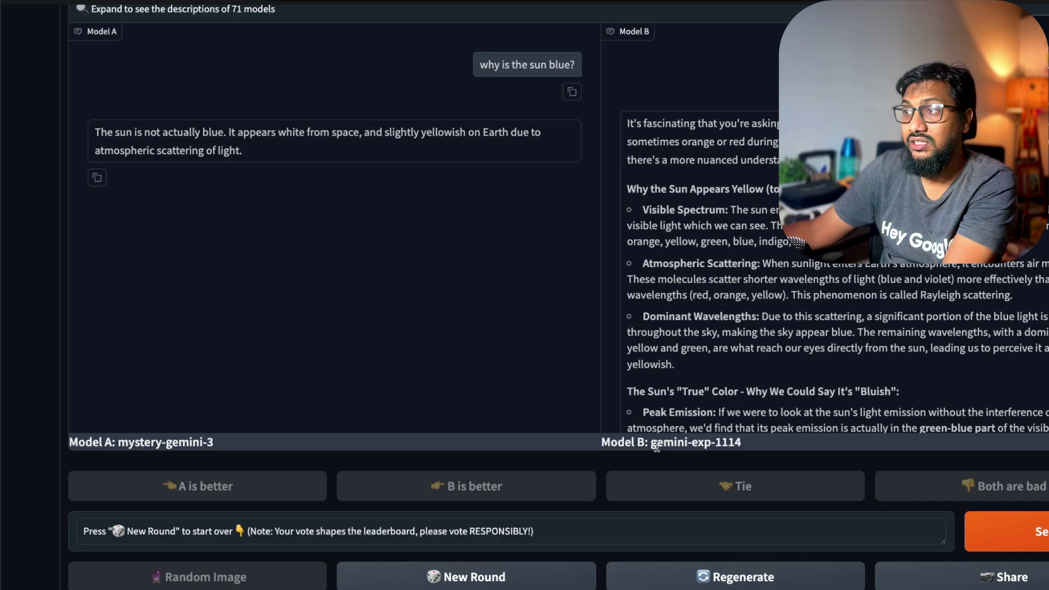
{"action": "left_click_drag", "start_coordinate": [650, 440], "coordinate": [759, 444]}
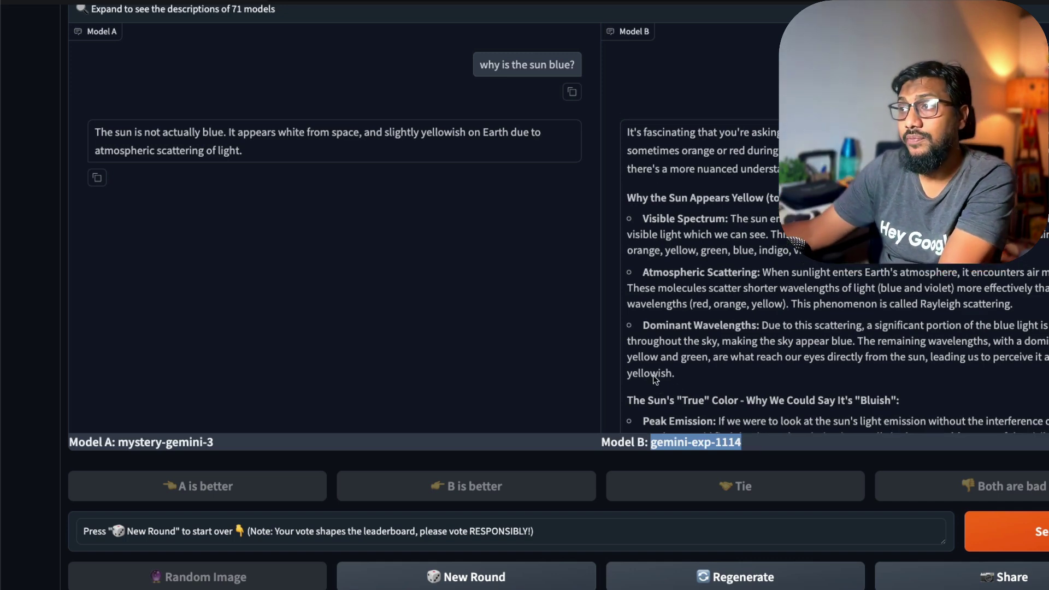
{"action": "scroll", "coordinate": [580, 396], "scroll_direction": "up", "scroll_amount": 6}
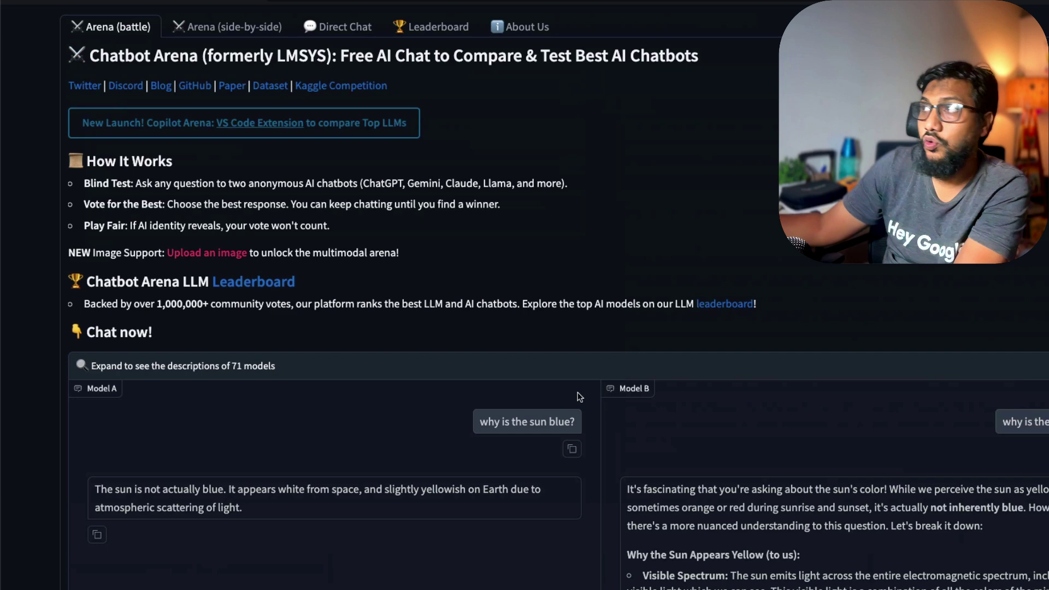
- Switch to the Leaderboard tab covering 167 models and 2,280,672 votes
{"action": "left_click", "coordinate": [435, 26]}
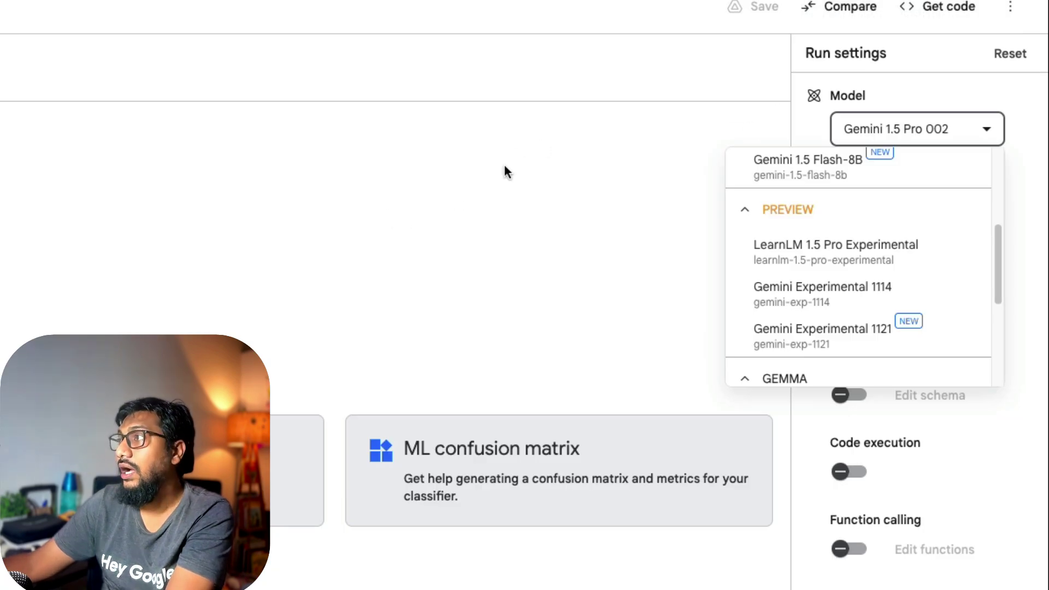
- Pick Gemini Experimental 1121 from the Run settings Model dropdown
{"action": "left_click", "coordinate": [505, 171]}
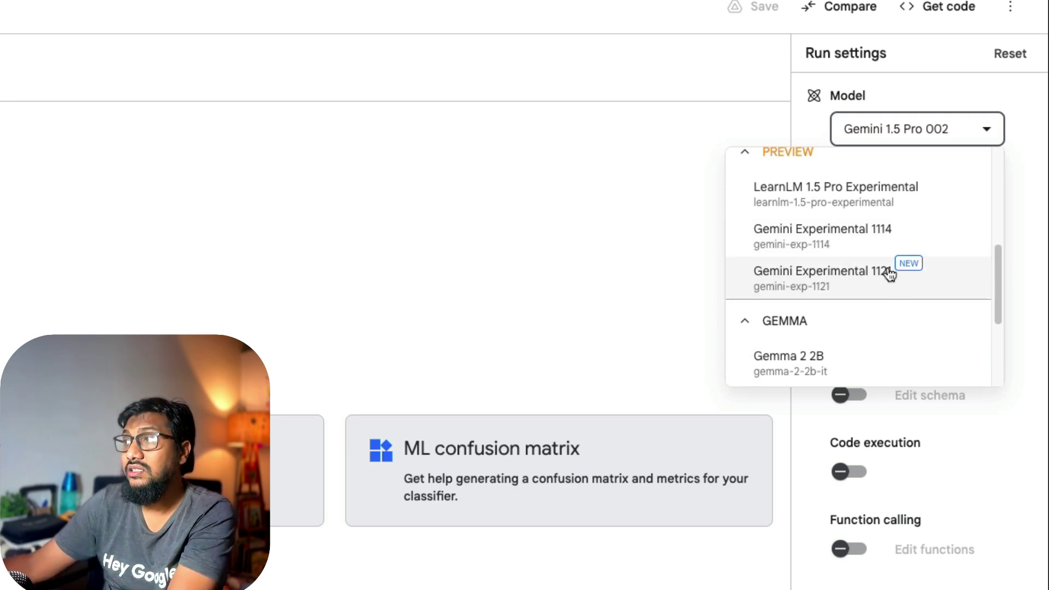
{"action": "left_click", "coordinate": [850, 278]}
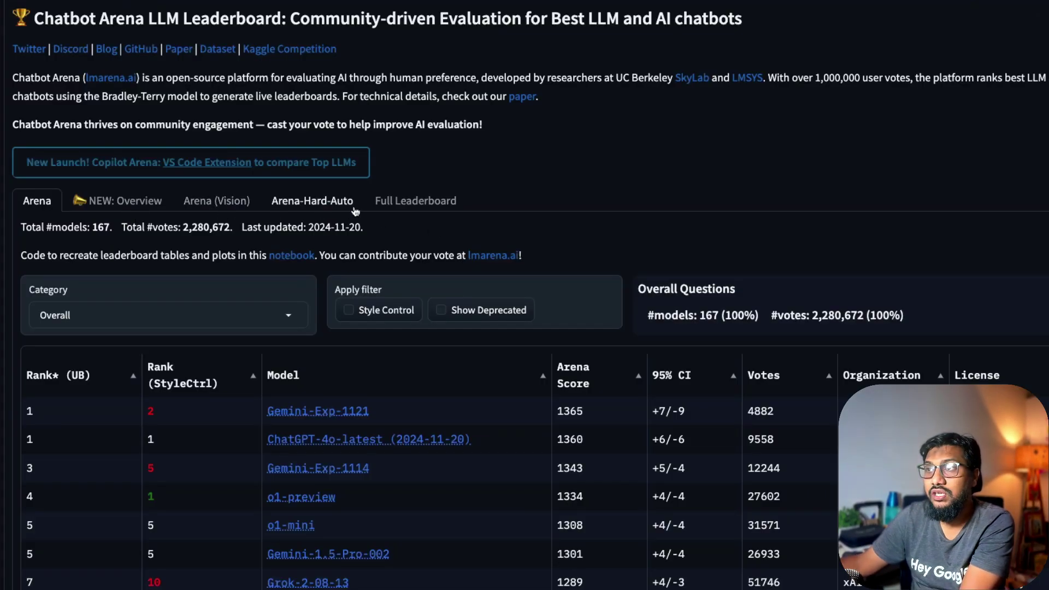
- Open the 'NEW: Overview' leaderboard and scroll through gemini-exp-1121's first-place task rankings
{"action": "left_click", "coordinate": [118, 201]}
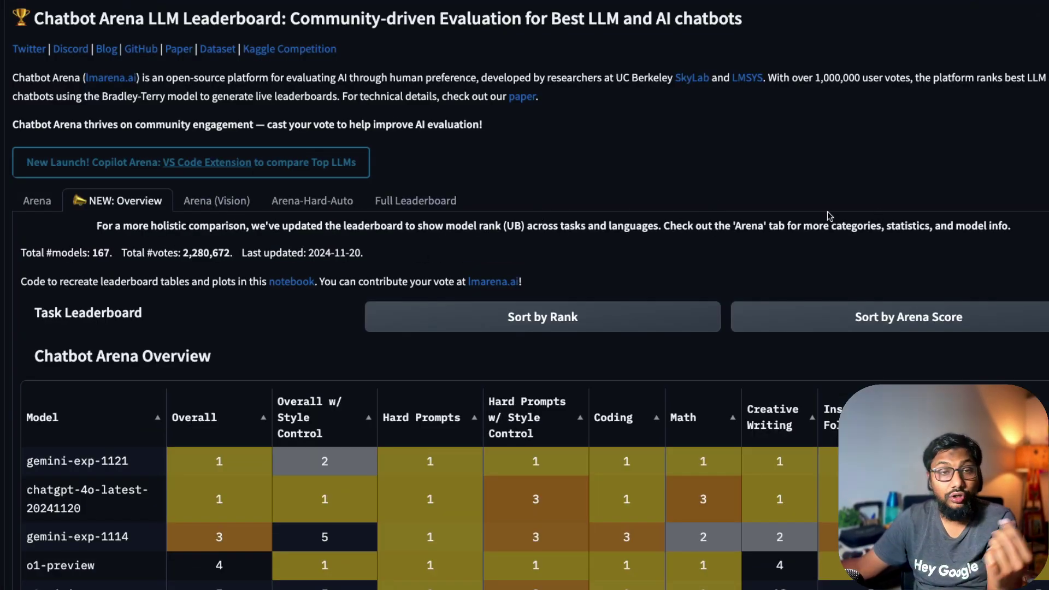
{"action": "scroll", "coordinate": [830, 215], "scroll_direction": "down", "scroll_amount": 2}
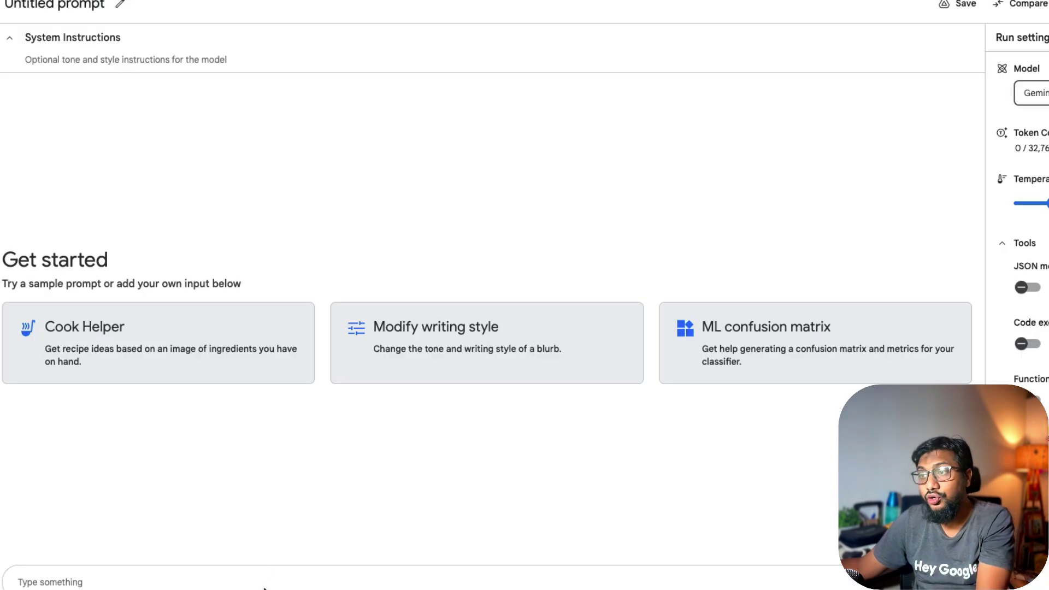
- Ask for Python code that draws a bar chart using ggplot2, run it, and review the answer
{"action": "left_click", "coordinate": [268, 579]}
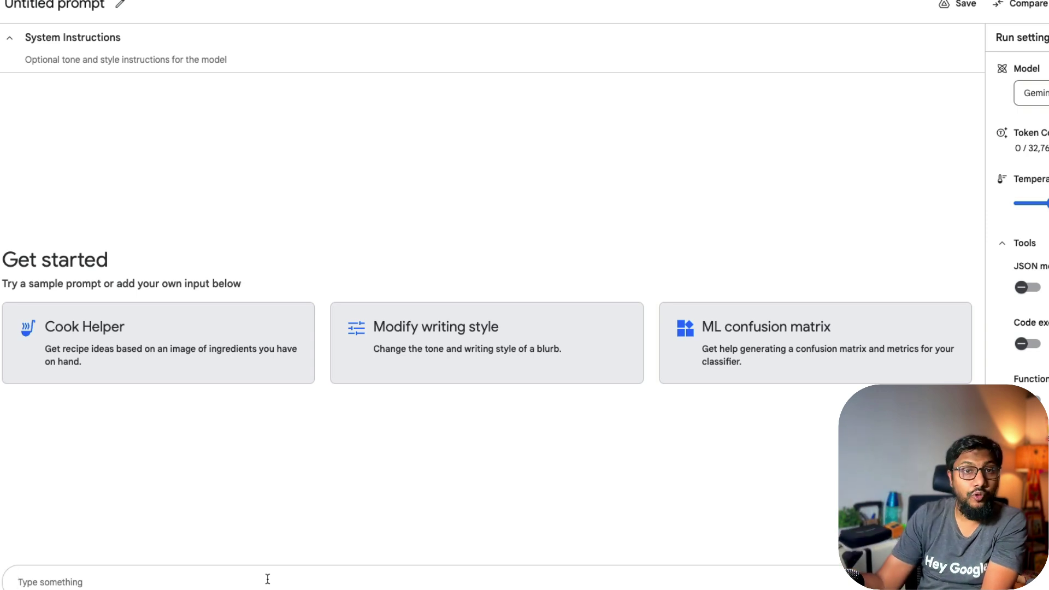
{"action": "type", "text": "can yo"}
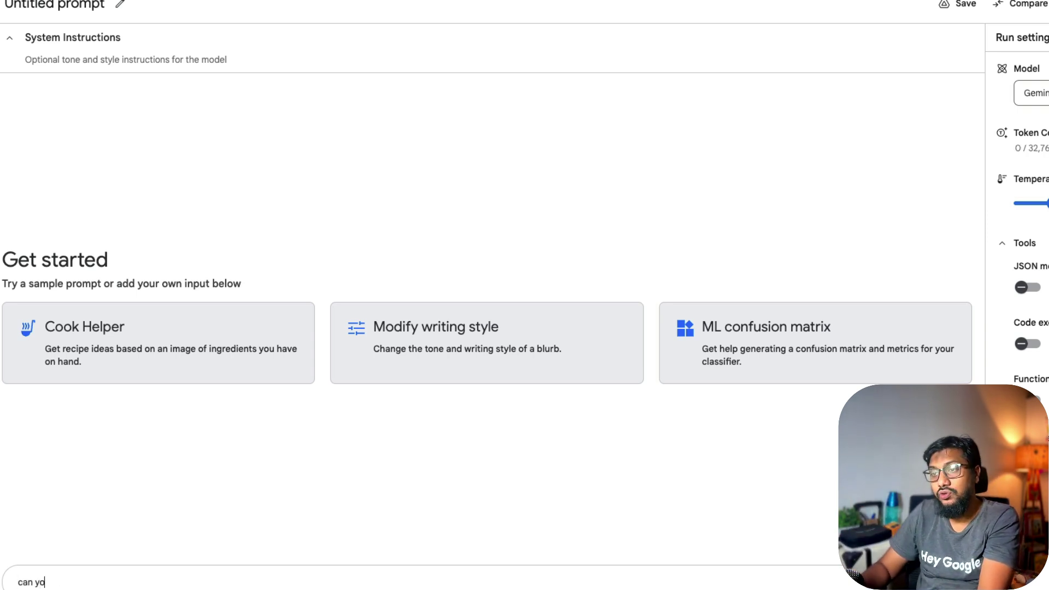
{"action": "type", "text": "u write a python c"}
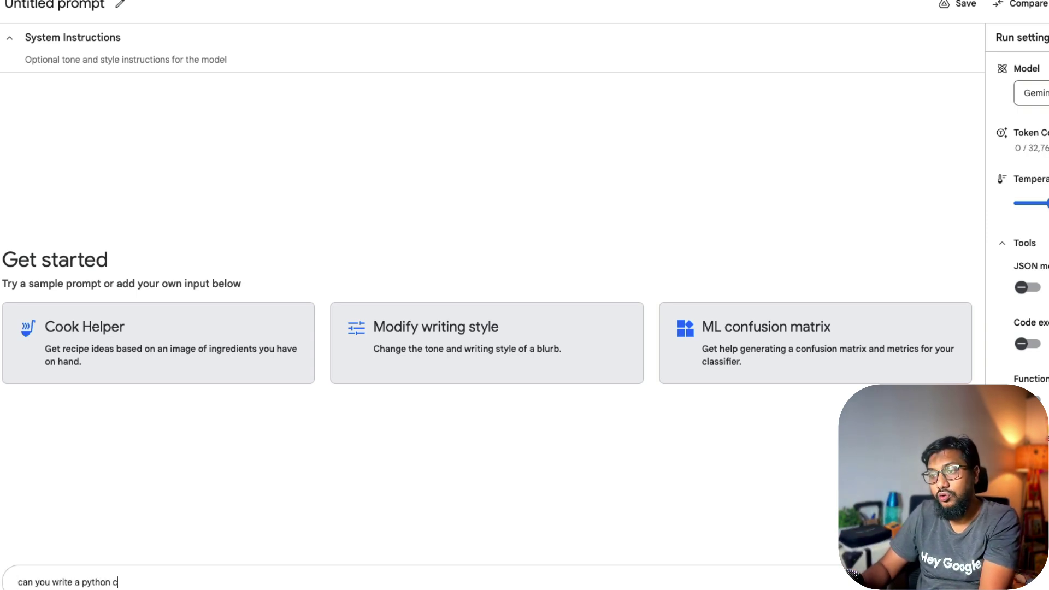
{"action": "type", "text": "ode that calculates "}
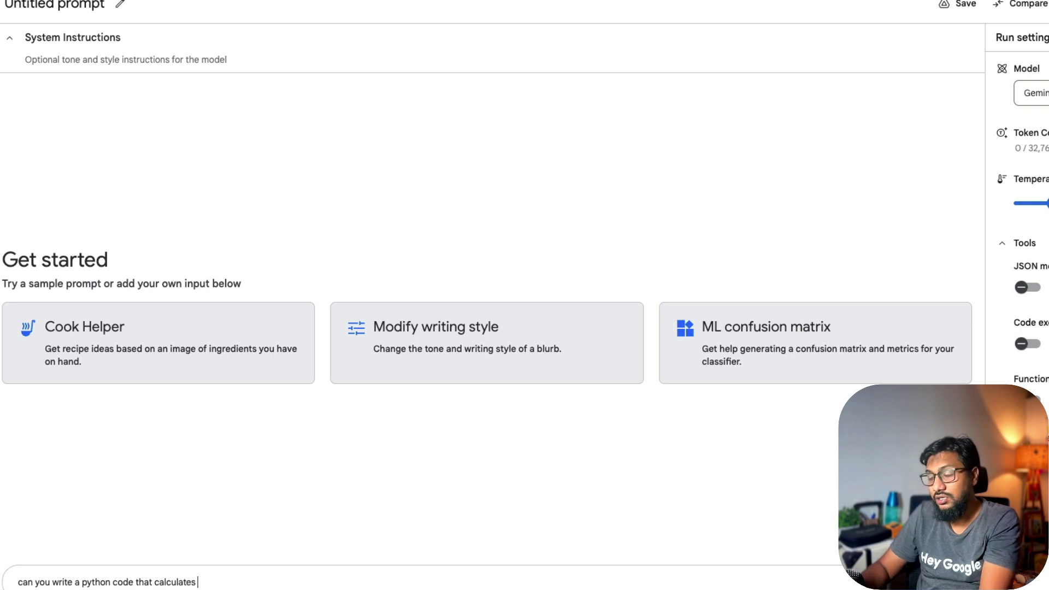
{"action": "type", "text": "bar char"}
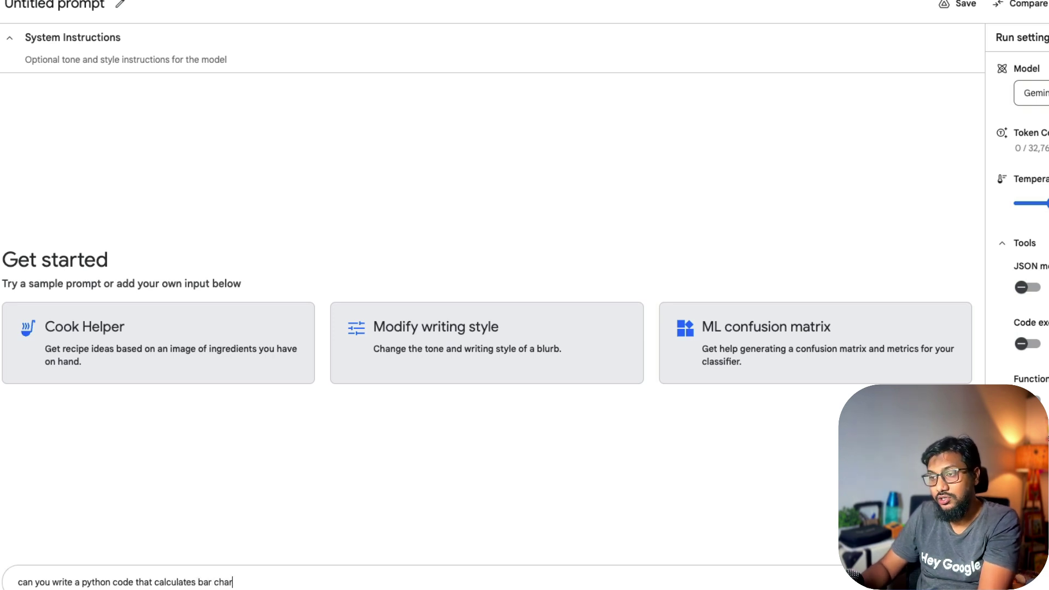
{"action": "type", "text": "t using ggplot2"}
{"action": "key", "text": "shift+Return"}
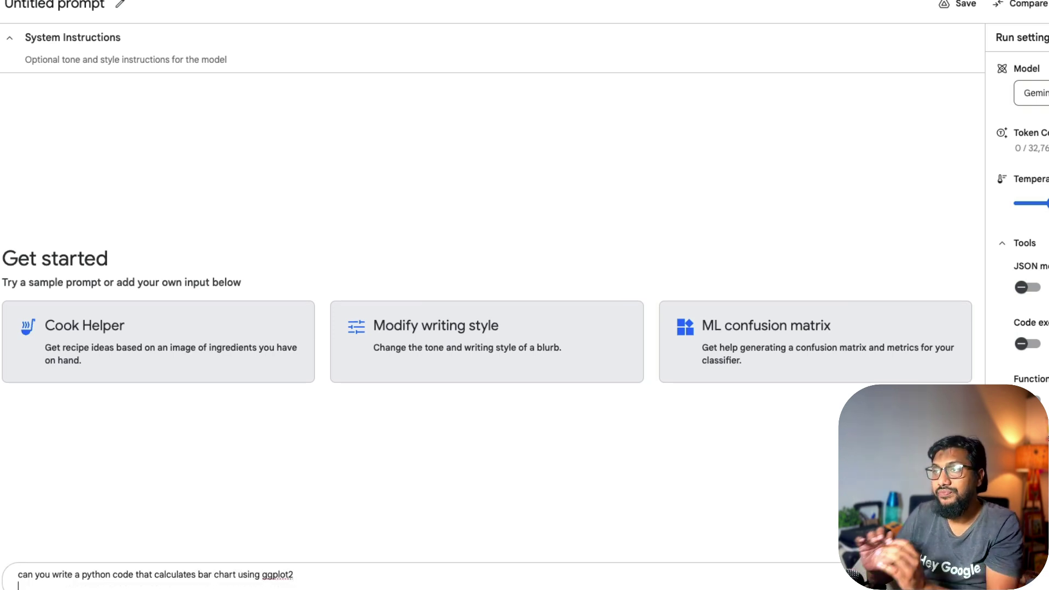
{"action": "key", "text": "ctrl+Return"}
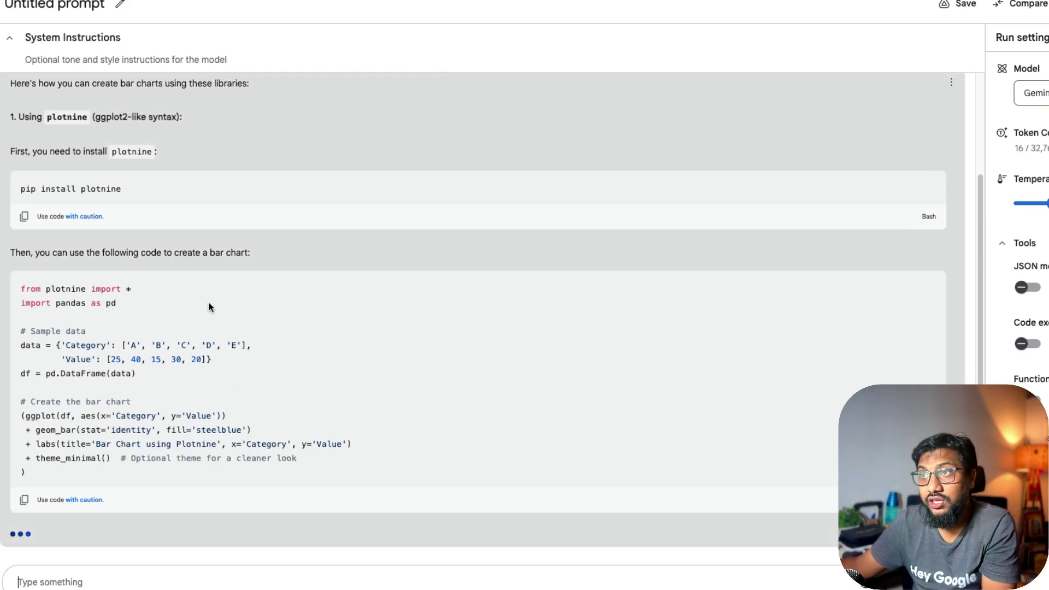
{"action": "scroll", "coordinate": [208, 305], "scroll_direction": "up", "scroll_amount": 3}
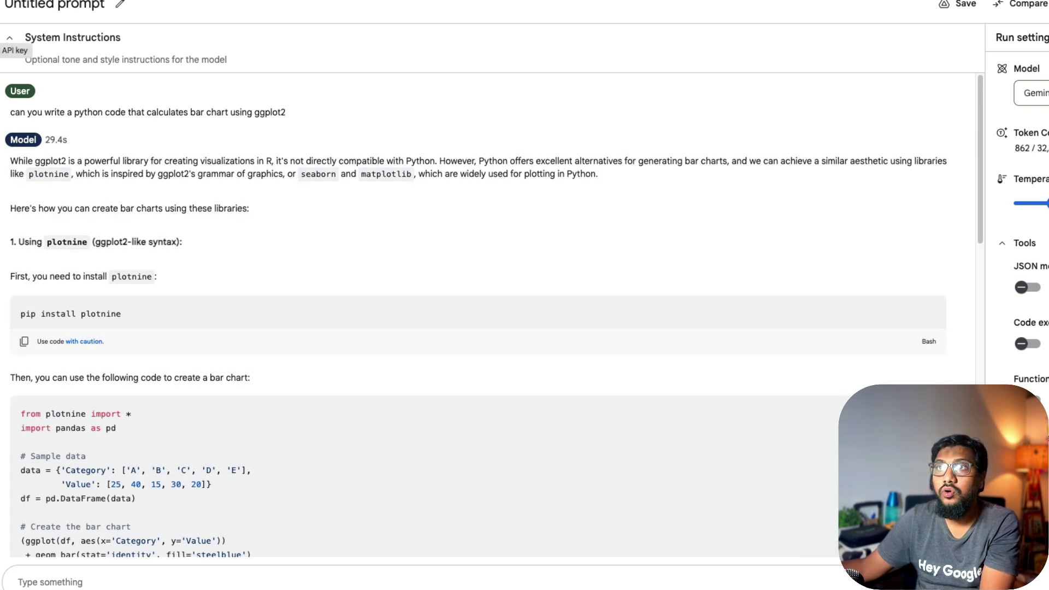
- Start a fresh, empty prompt in Google AI Studio
{"action": "left_click", "coordinate": [7, 79]}
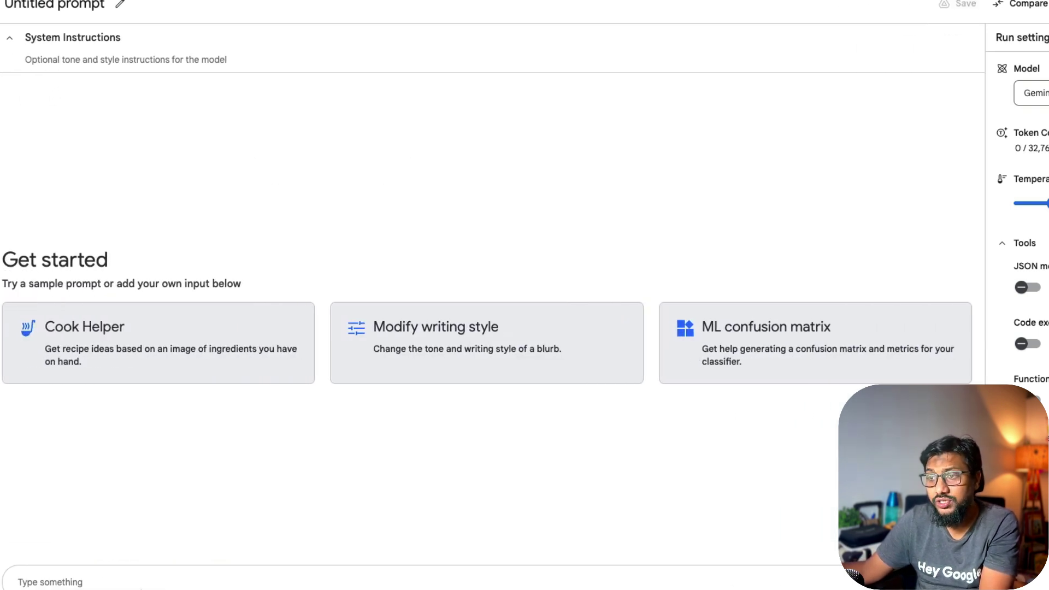
{"action": "left_click", "coordinate": [115, 574]}
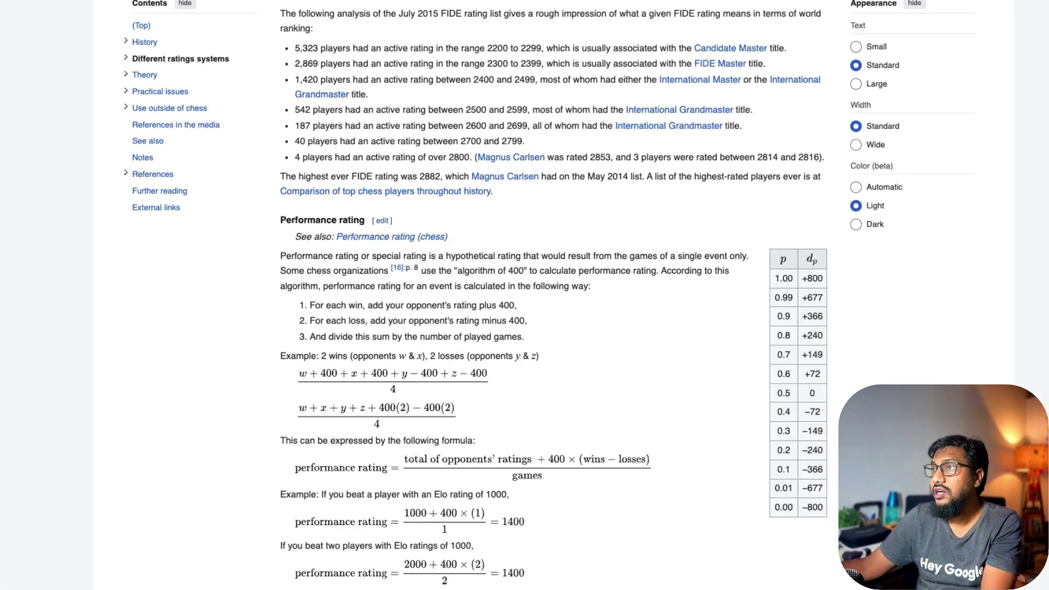
{"action": "scroll", "coordinate": [478, 230], "scroll_direction": "up", "scroll_amount": 20}
{"action": "scroll", "coordinate": [478, 230], "scroll_direction": "down", "scroll_amount": 15}
{"action": "scroll", "coordinate": [479, 230], "scroll_direction": "up", "scroll_amount": 15}
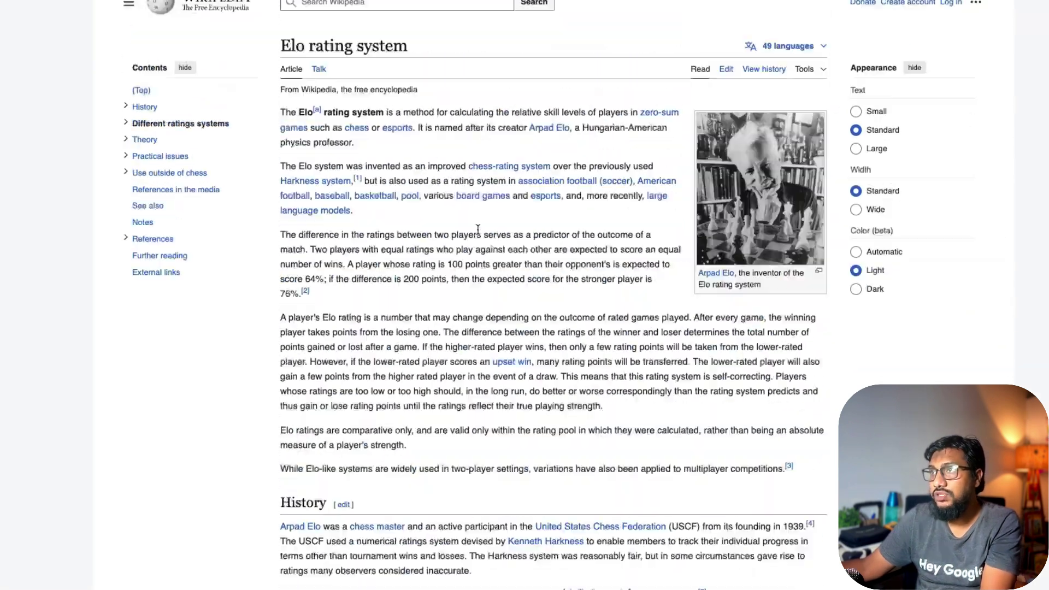
- Select the Wikipedia Elo rating system article text down to See also
{"action": "left_click_drag", "start_coordinate": [290, 79], "coordinate": [402, 280]}
{"action": "scroll", "coordinate": [403, 280], "scroll_direction": "down", "scroll_amount": 10}
{"action": "scroll", "coordinate": [403, 280], "scroll_direction": "down", "scroll_amount": 20}
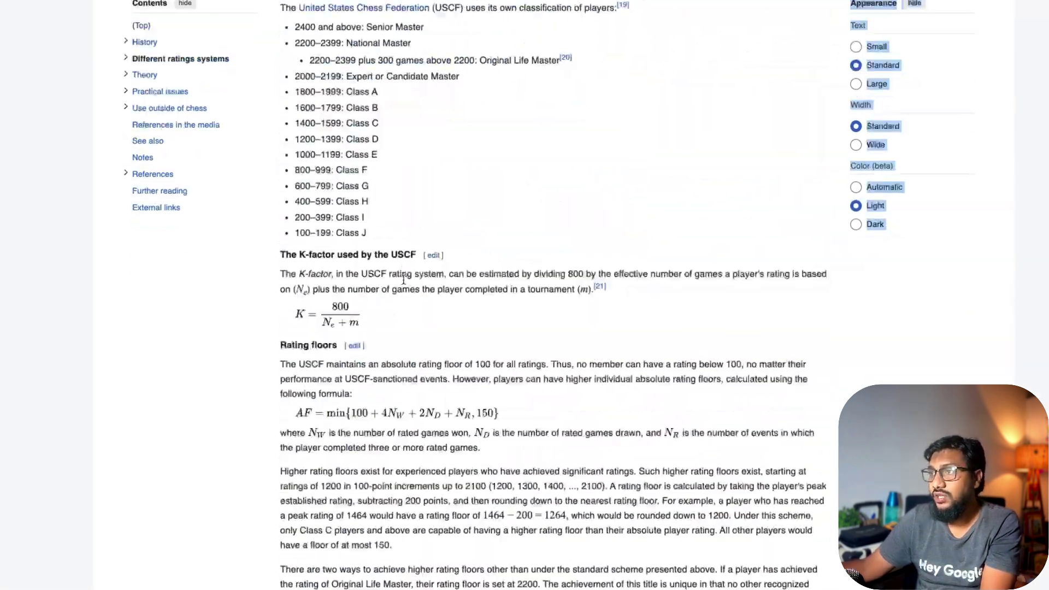
{"action": "scroll", "coordinate": [403, 279], "scroll_direction": "down", "scroll_amount": 20}
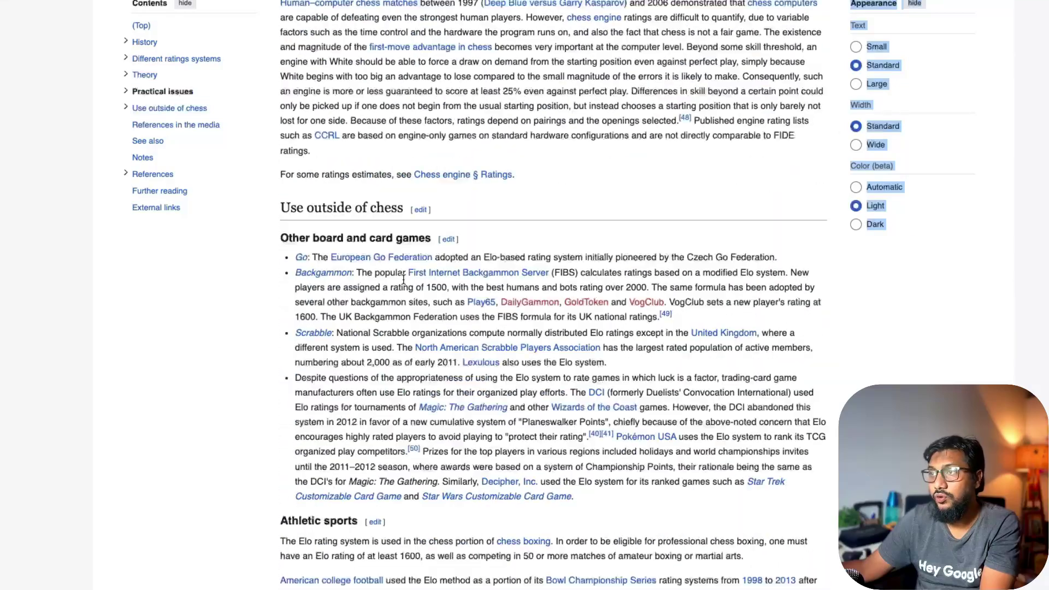
{"action": "left_click_drag", "start_coordinate": [561, 202], "coordinate": [956, 10]}
- Copy the Elo article text and paste it into the AI Studio prompt as a user message
{"action": "key", "text": "super+c"}
{"action": "key", "text": "super+Tab"}
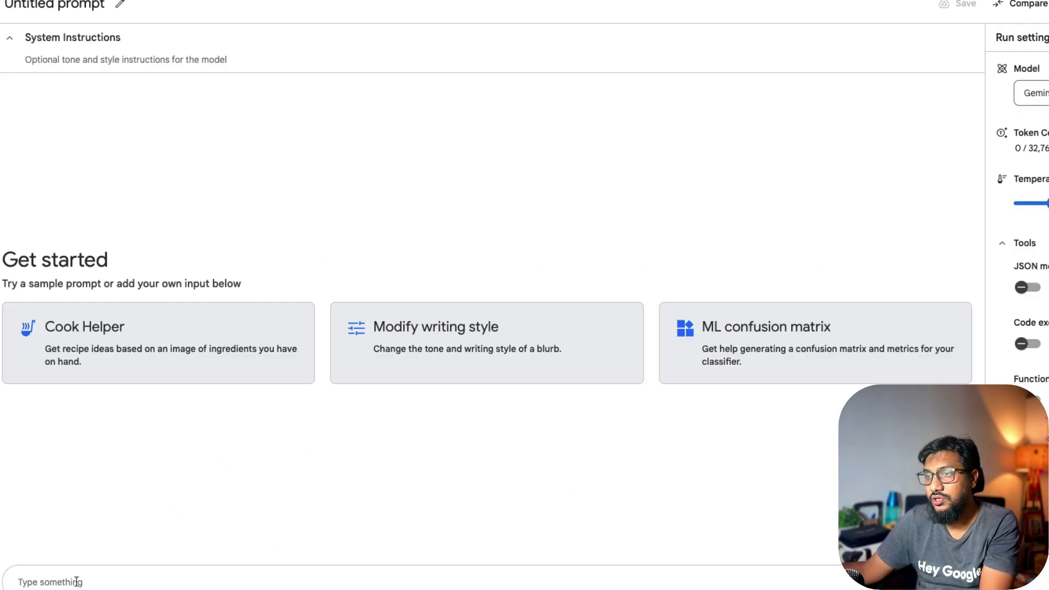
{"action": "left_click", "coordinate": [77, 581]}
{"action": "key", "text": "super+v"}
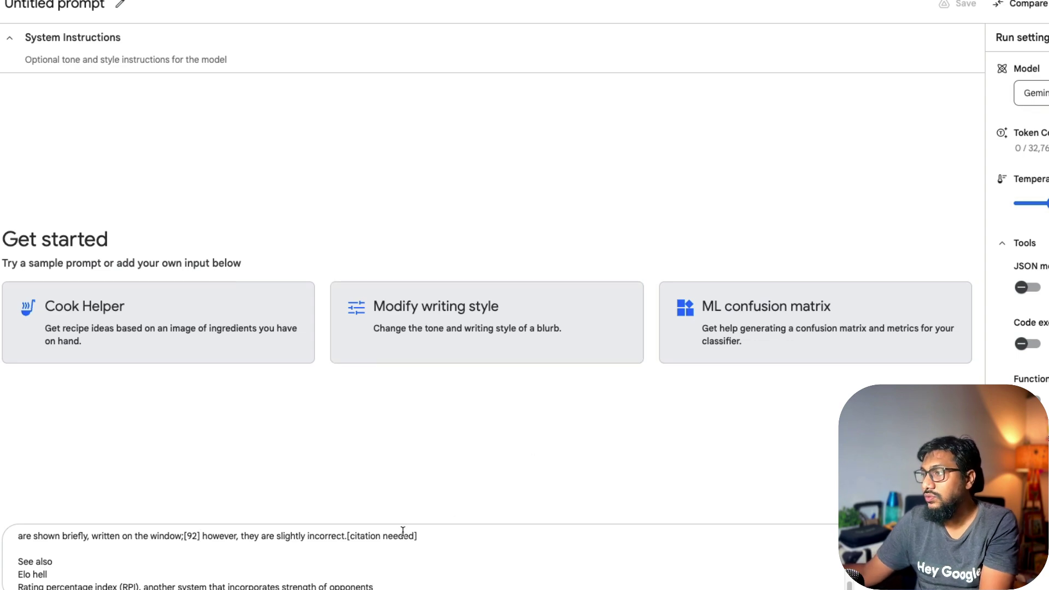
{"action": "scroll", "coordinate": [300, 555], "scroll_direction": "up", "scroll_amount": 10}
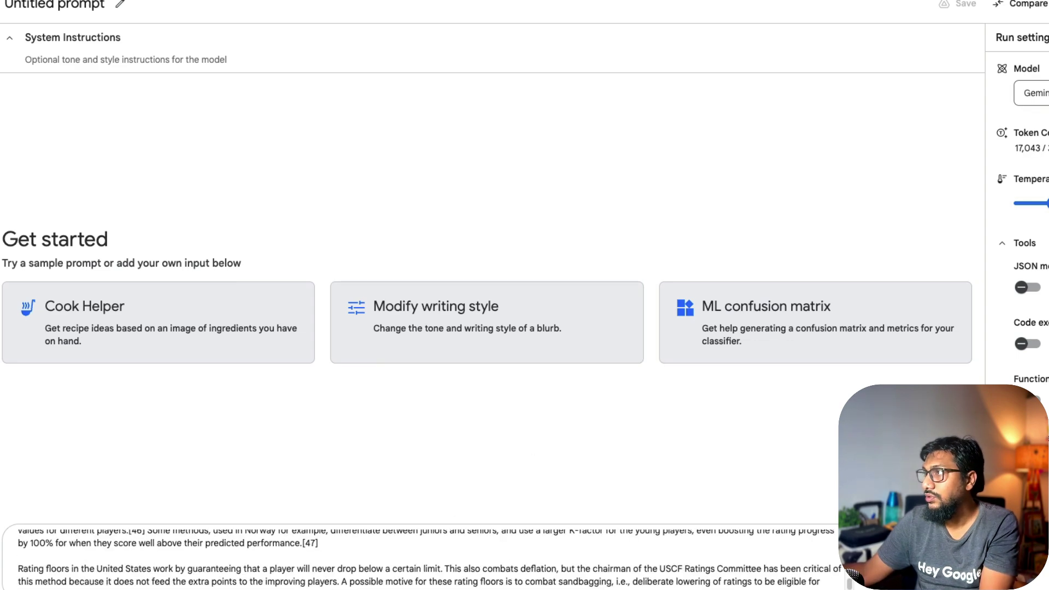
{"action": "scroll", "coordinate": [536, 536], "scroll_direction": "down", "scroll_amount": 10}
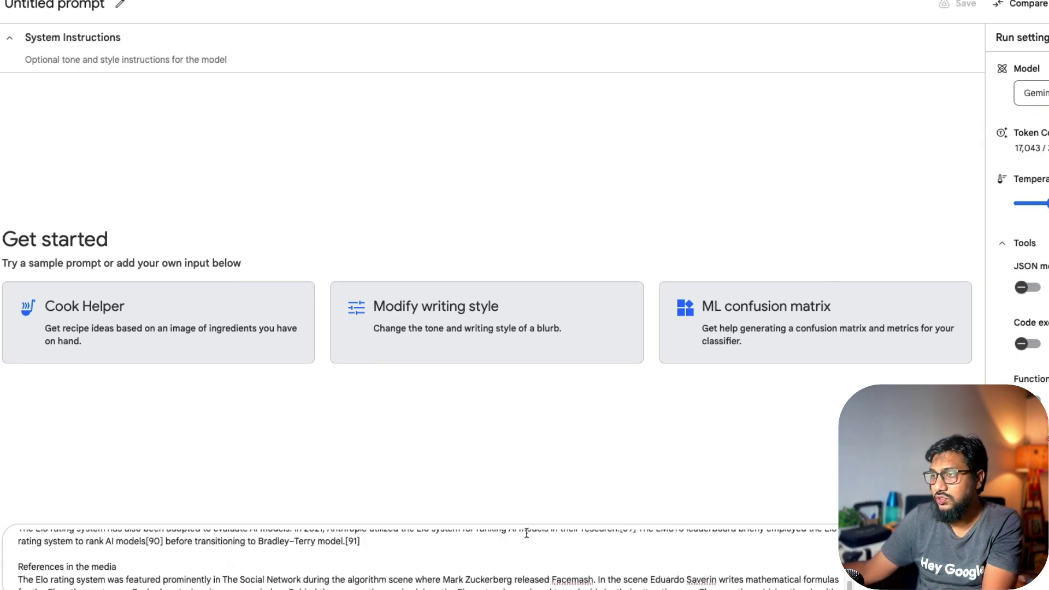
{"action": "key", "text": "super+Return"}
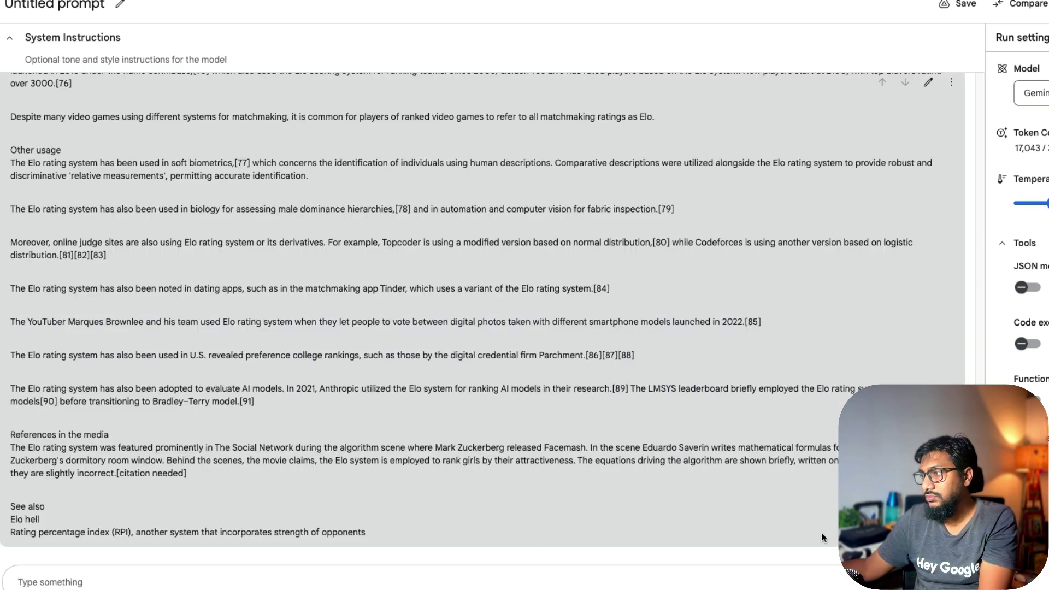
- Request a table of how often Marques Brownlee and Magnus Carlsen are mentioned, and run it
{"action": "type", "text": "From this"}
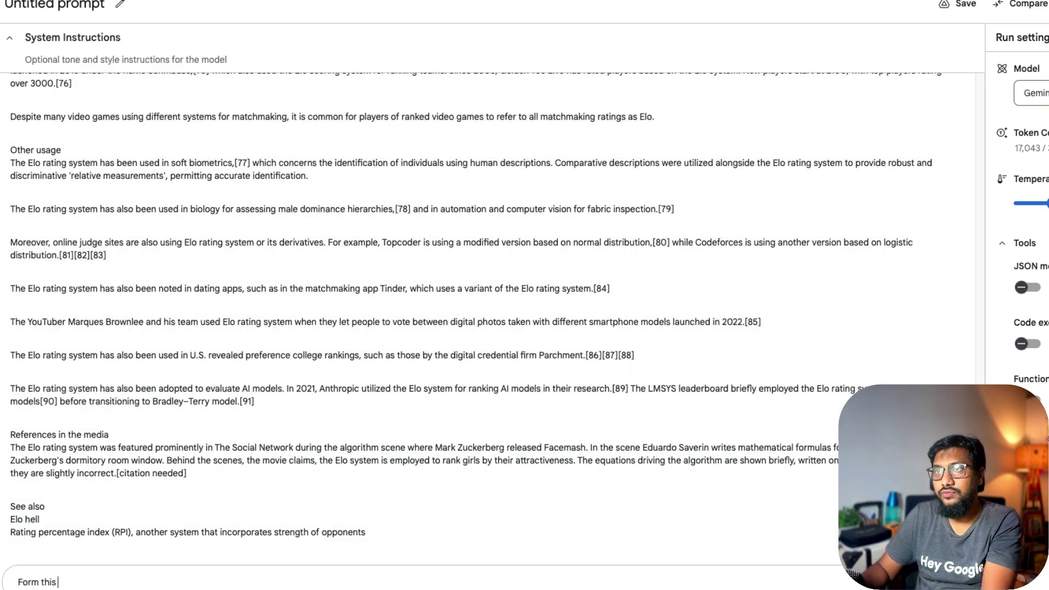
{"action": "key", "text": "BackSpace"}
{"action": "key", "text": "BackSpace"}
{"action": "key", "text": "BackSpace"}
{"action": "key", "text": "BackSpace"}
{"action": "key", "text": "BackSpace"}
{"action": "key", "text": "BackSpace"}
{"action": "key", "text": "BackSpace"}
{"action": "key", "text": "BackSpace"}
{"action": "key", "text": "BackSpace"}
{"action": "key", "text": "BackSpace"}
{"action": "type", "text": "from this given t"}
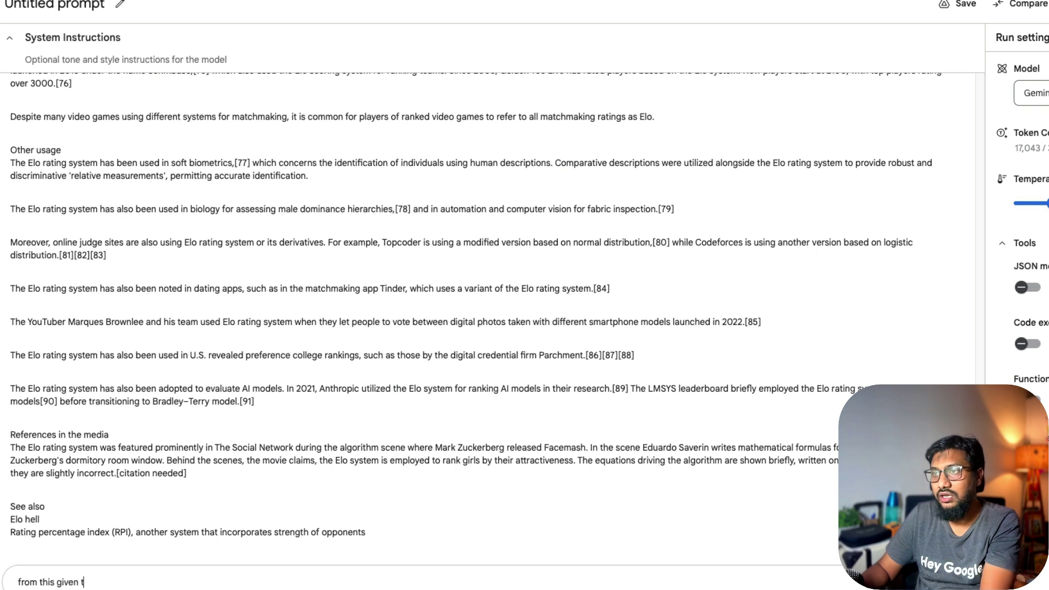
{"action": "type", "text": "ext "}
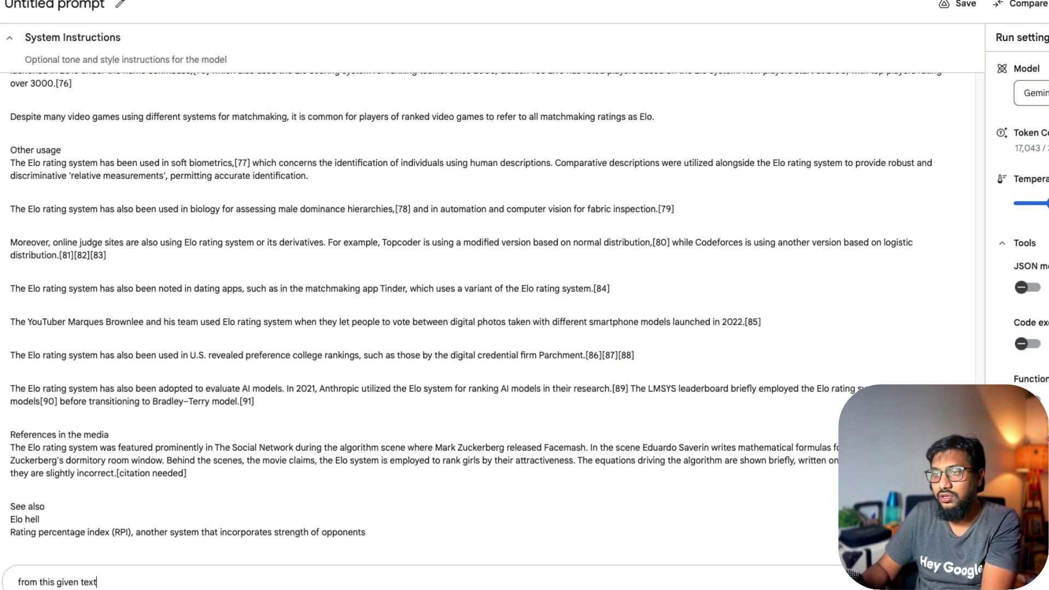
{"action": "type", "text": ",c"}
{"action": "key", "text": "BackSpace"}
{"action": "type", "text": "crea"}
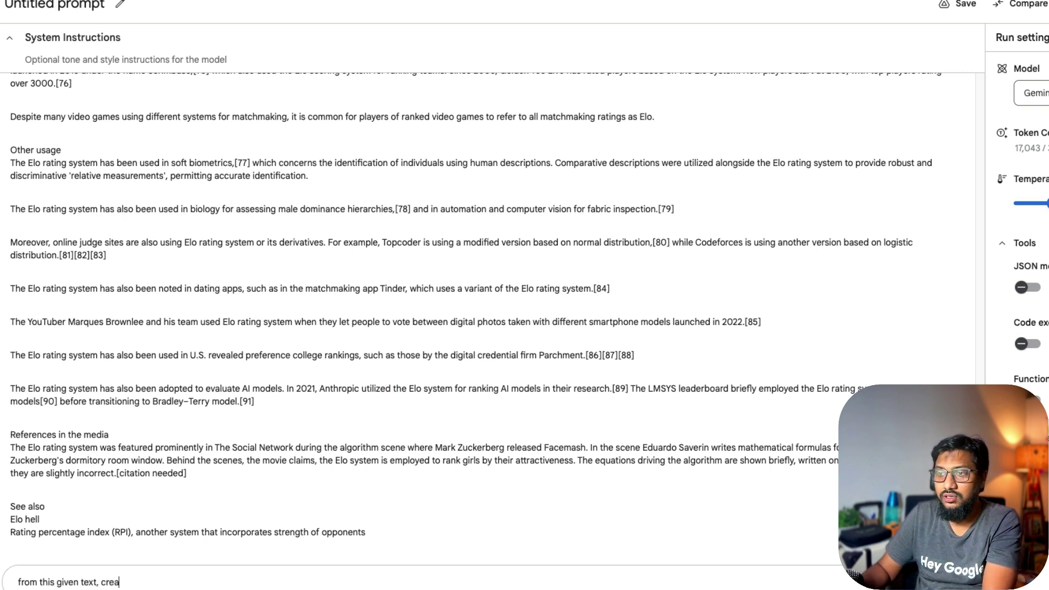
{"action": "type", "text": "te a table where "}
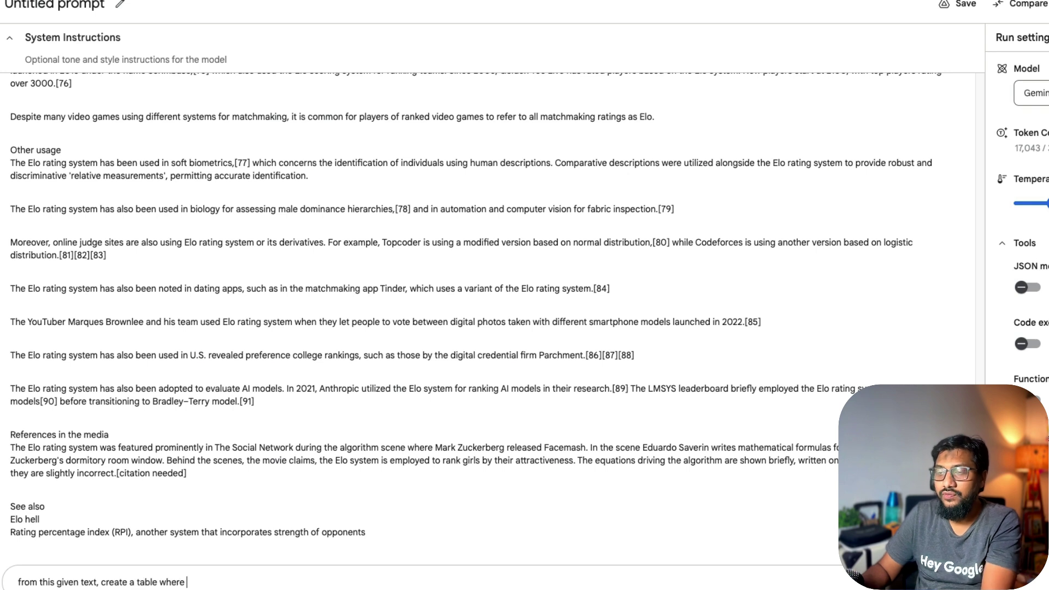
{"action": "type", "text": "Marque"}
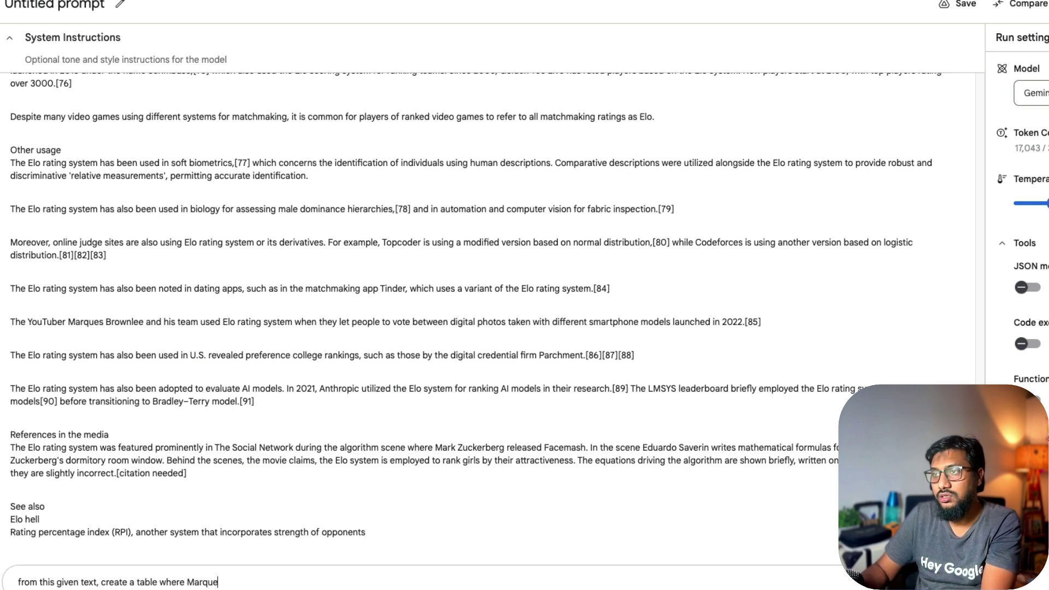
{"action": "type", "text": "s Brownlee and"}
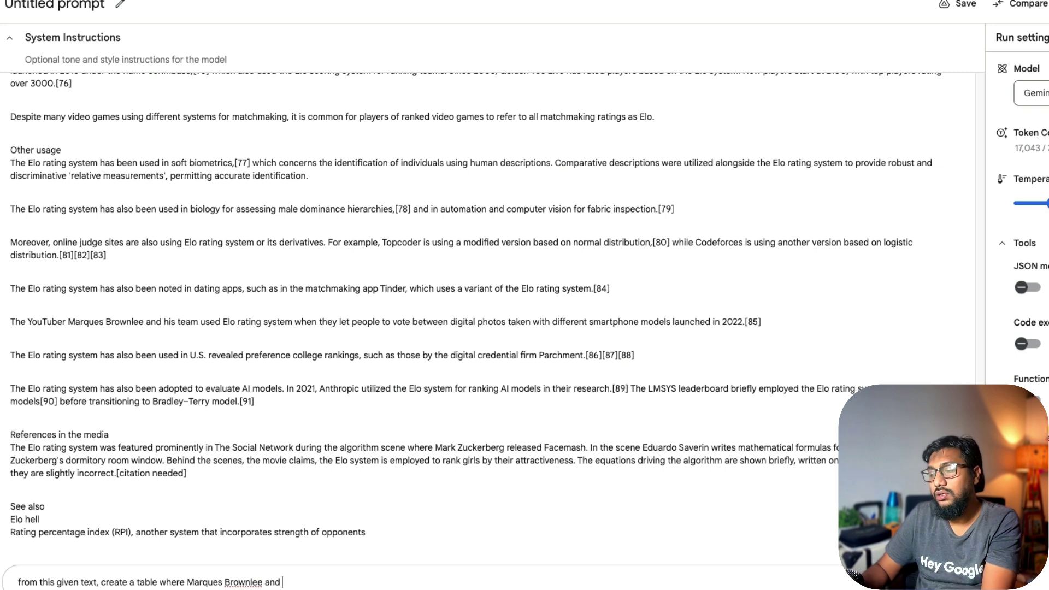
{"action": "type", "text": " Magne"}
{"action": "key", "text": "BackSpace"}
{"action": "type", "text": "us"}
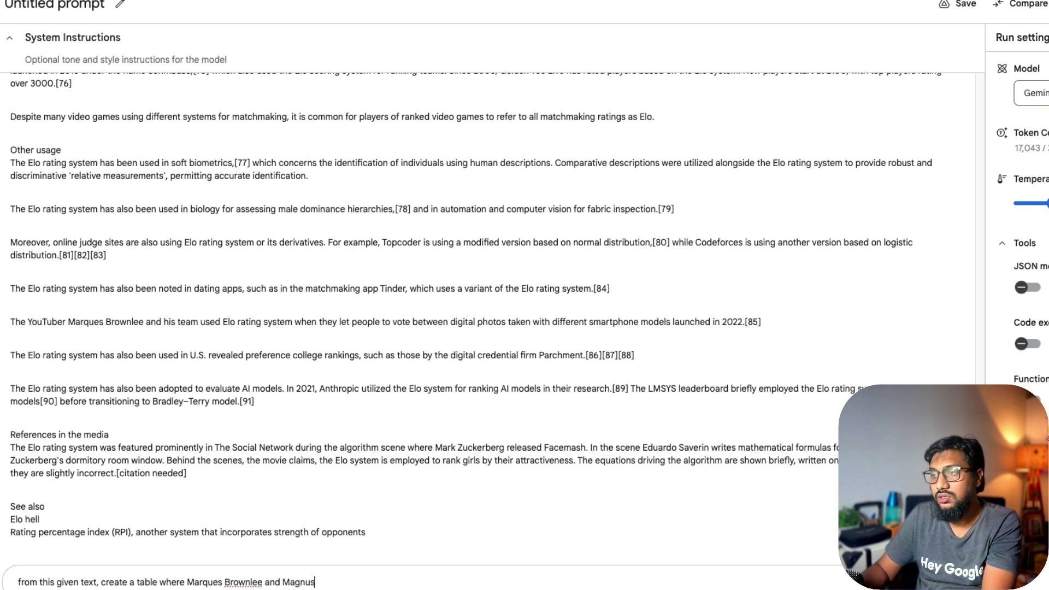
{"action": "type", "text": " Carlsen "}
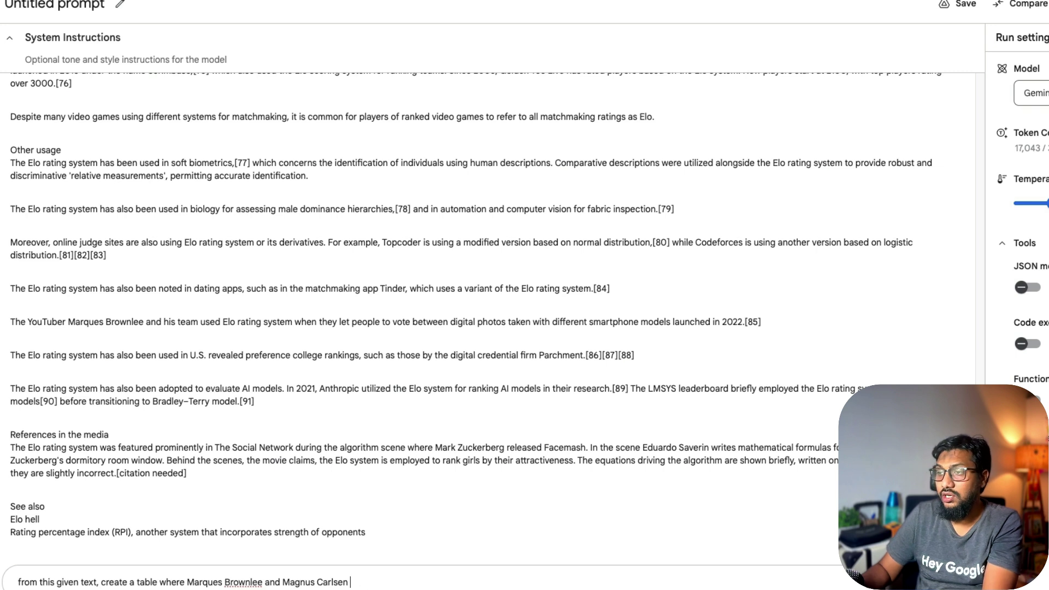
{"action": "type", "text": "men- names nad num"}
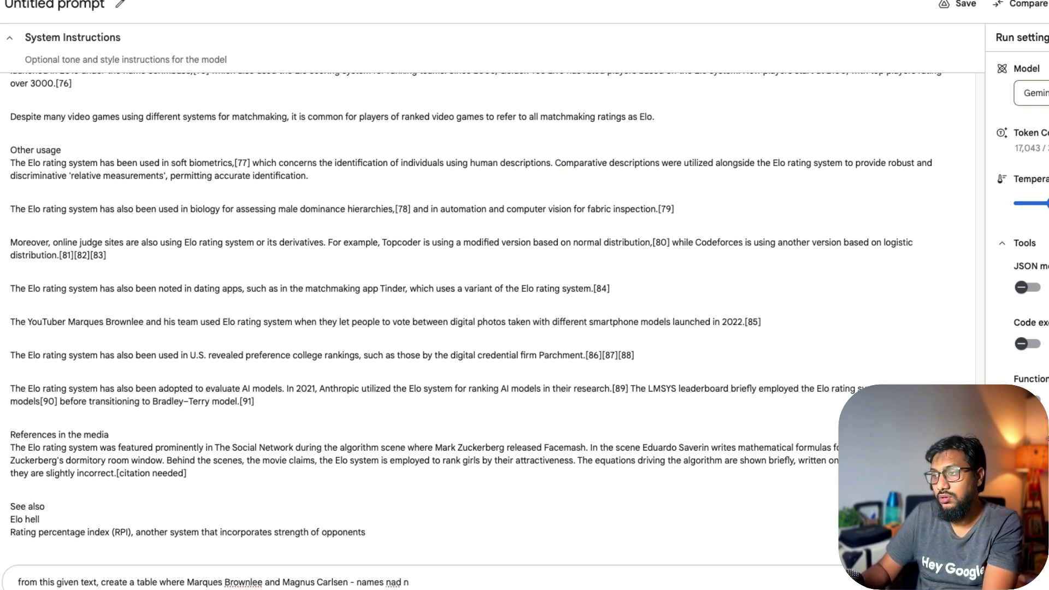
{"action": "key", "text": "BackSpace"}
{"action": "key", "text": "BackSpace"}
{"action": "key", "text": "BackSpace"}
{"action": "key", "text": "BackSpace"}
{"action": "key", "text": "BackSpace"}
{"action": "type", "text": "and number of"}
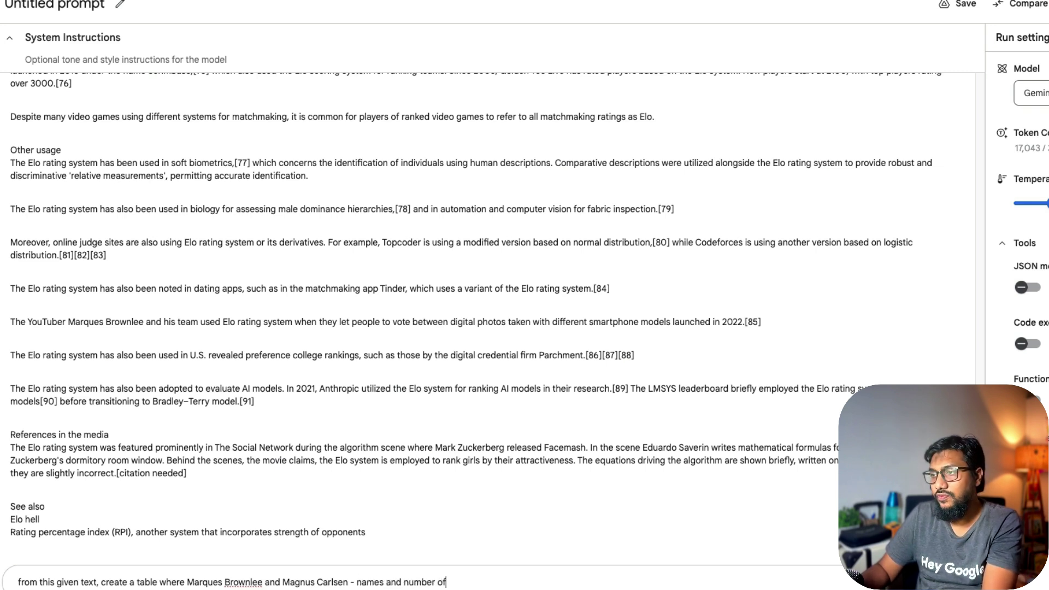
{"action": "type", "text": " times mentioned"}
{"action": "key", "text": "Return"}
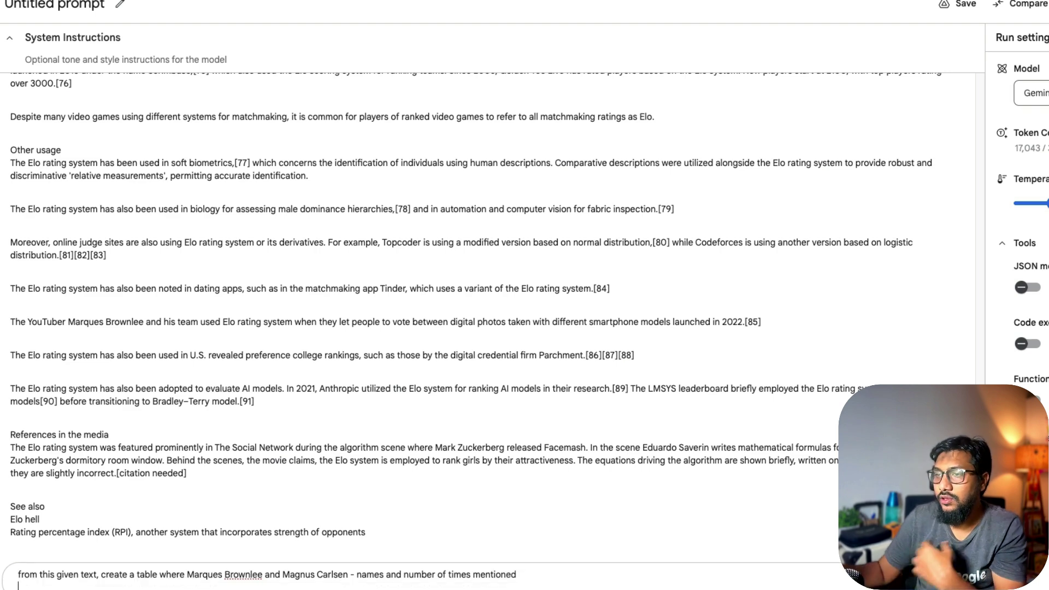
{"action": "key", "text": "ctrl+Return"}
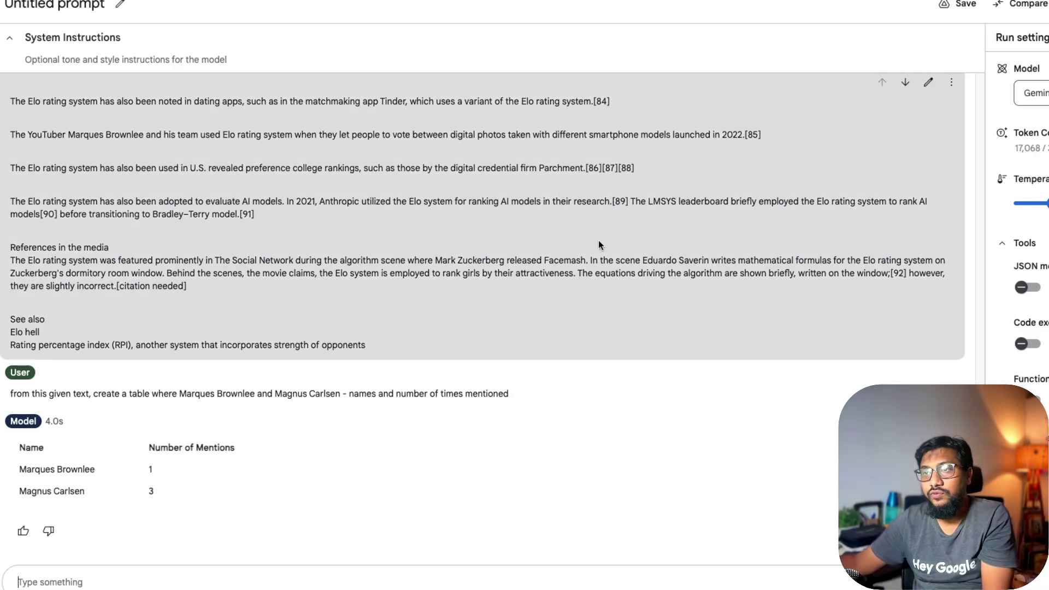
- Review the reply table: Marques Brownlee 1 mention, Magnus Carlsen 3
{"action": "scroll", "coordinate": [204, 422], "scroll_direction": "up", "scroll_amount": 10}
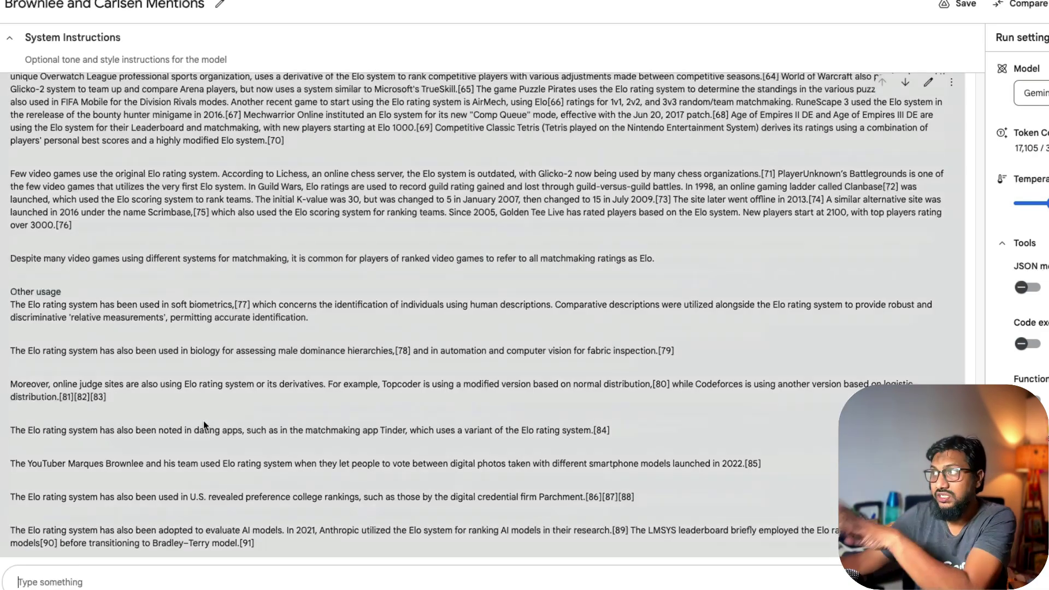
{"action": "scroll", "coordinate": [206, 425], "scroll_direction": "down", "scroll_amount": 10}
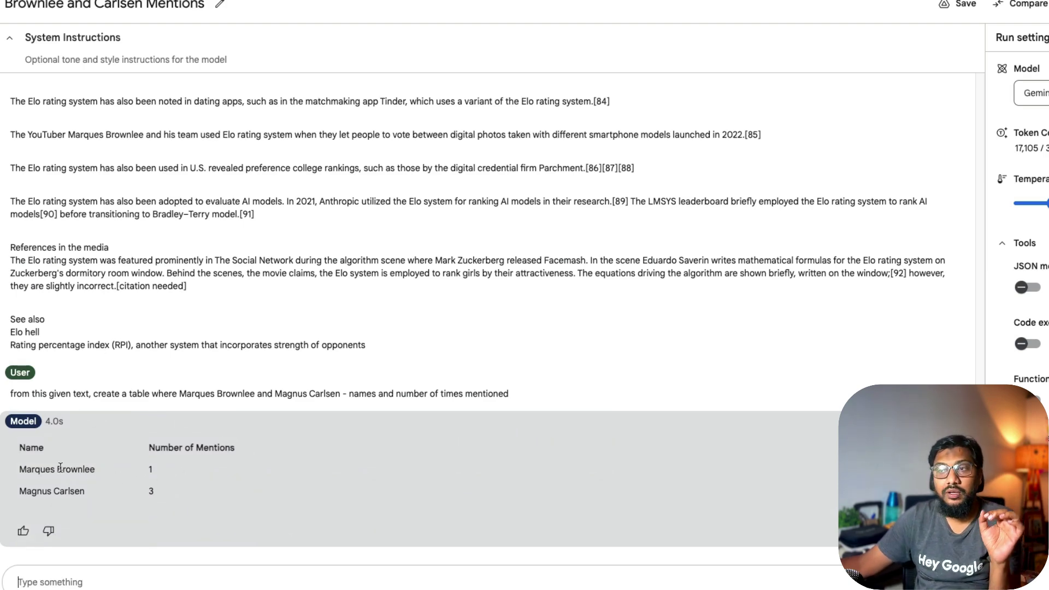
{"action": "left_click", "coordinate": [18, 582]}
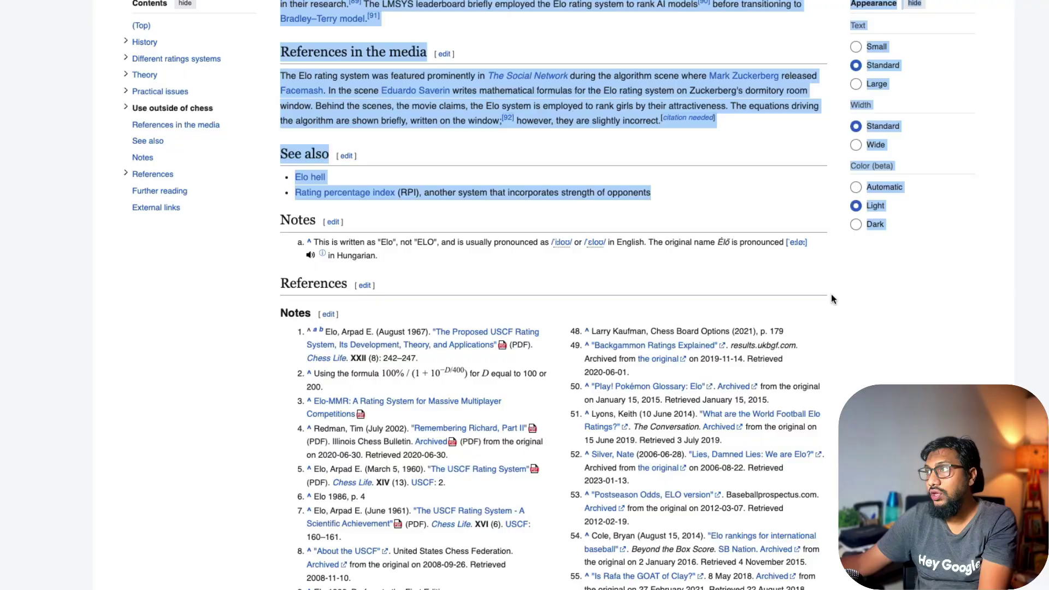
- Find the Marques Brownlee mention in the Wikipedia Elo article
{"action": "scroll", "coordinate": [945, 329], "scroll_direction": "up", "scroll_amount": 20}
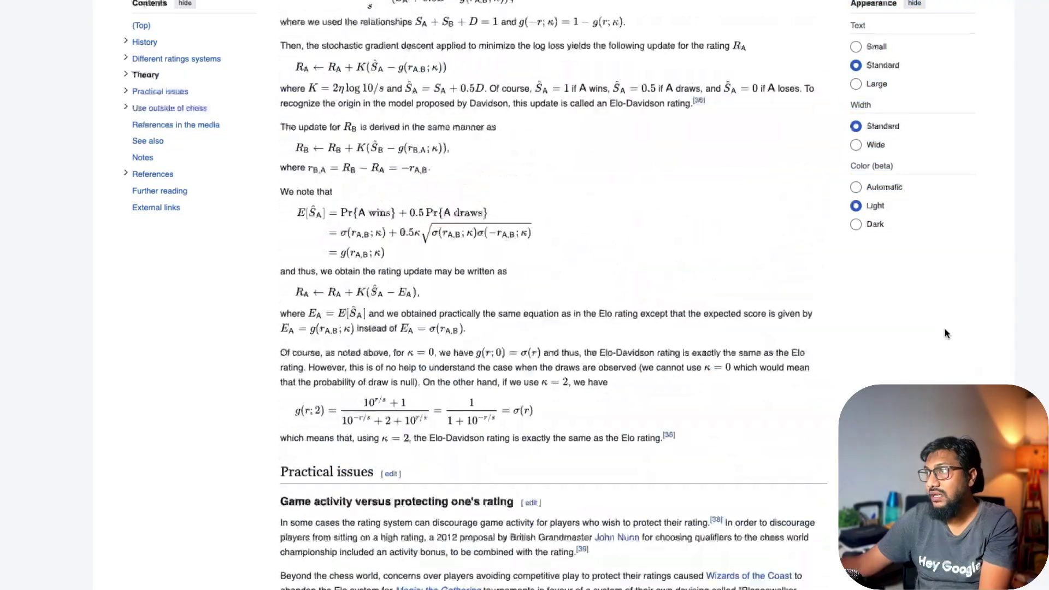
{"action": "scroll", "coordinate": [946, 333], "scroll_direction": "up", "scroll_amount": 15}
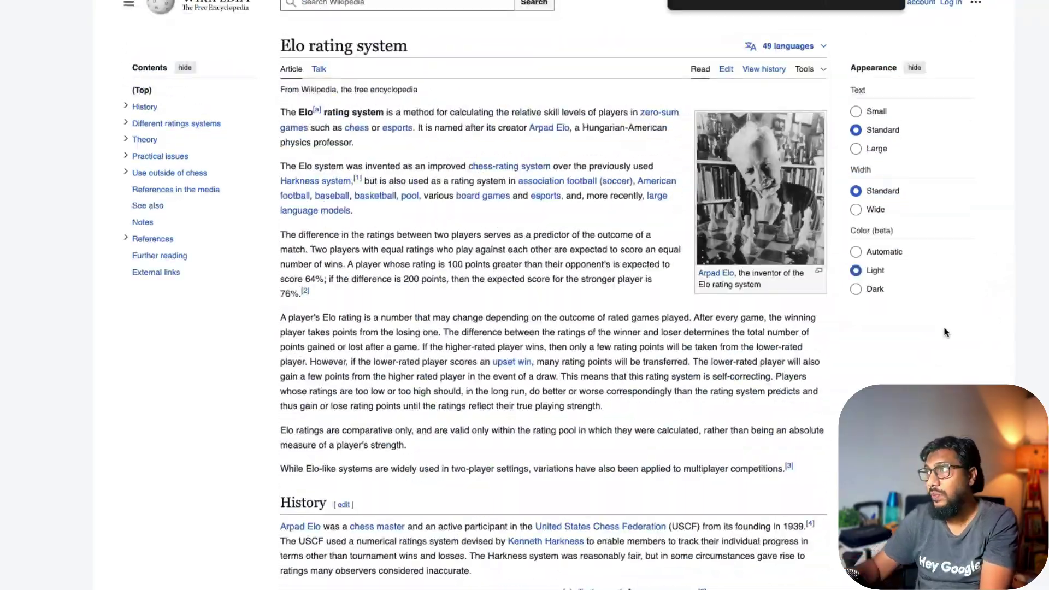
{"action": "scroll", "coordinate": [946, 332], "scroll_direction": "down", "scroll_amount": 20}
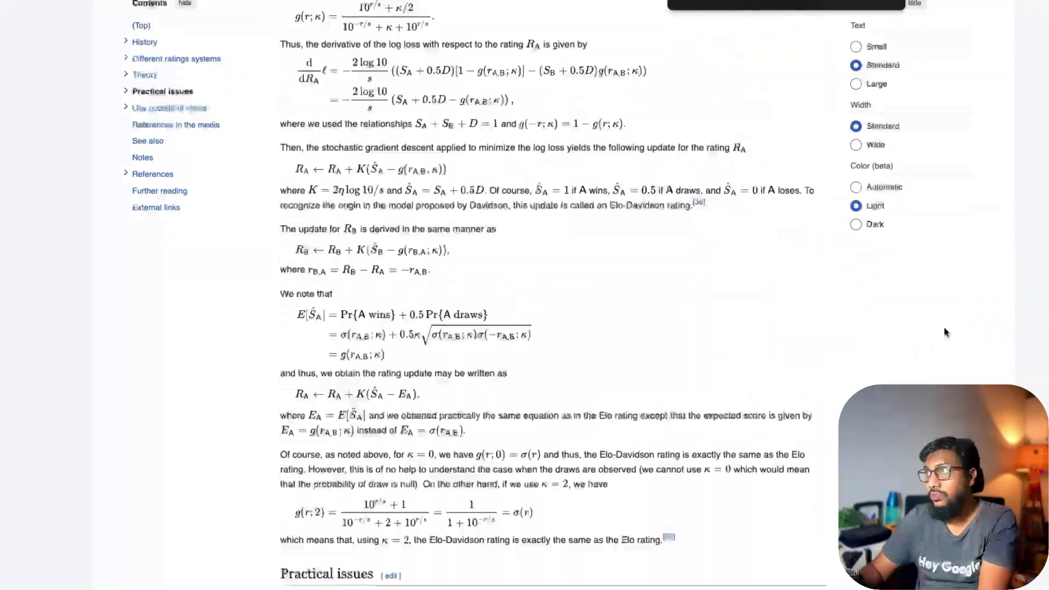
{"action": "scroll", "coordinate": [553, 295], "scroll_direction": "up", "scroll_amount": 15}
{"action": "scroll", "coordinate": [553, 295], "scroll_direction": "down", "scroll_amount": 15}
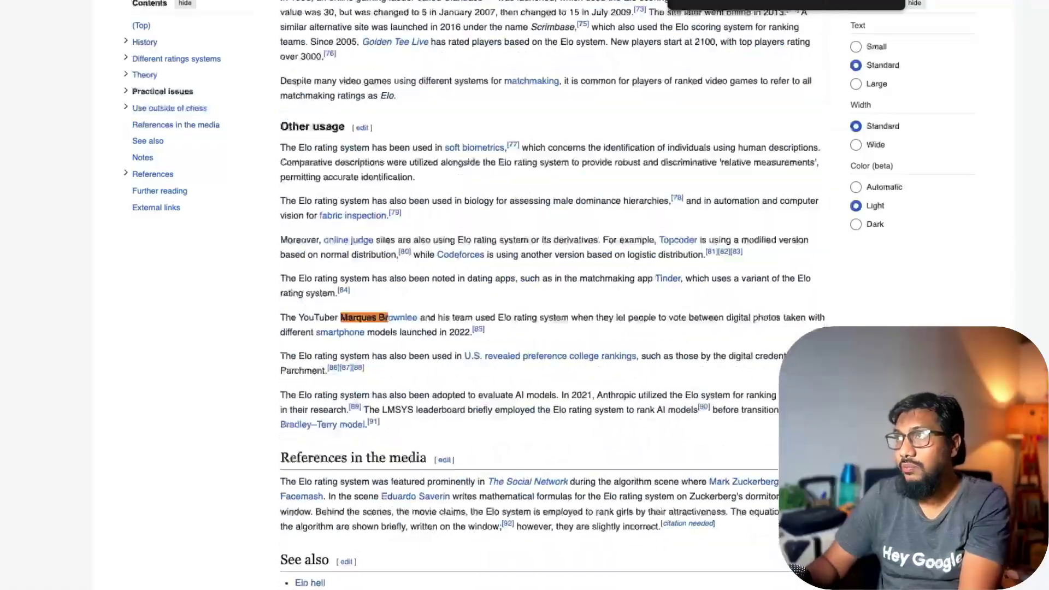
{"action": "scroll", "coordinate": [553, 295], "scroll_direction": "up", "scroll_amount": 15}
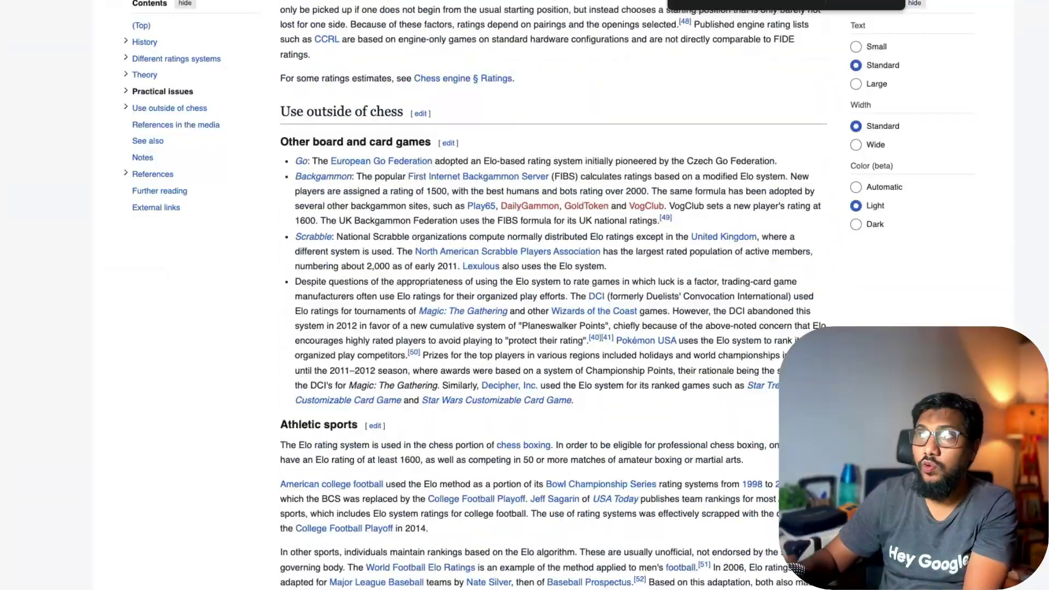
{"action": "key", "text": "Return"}
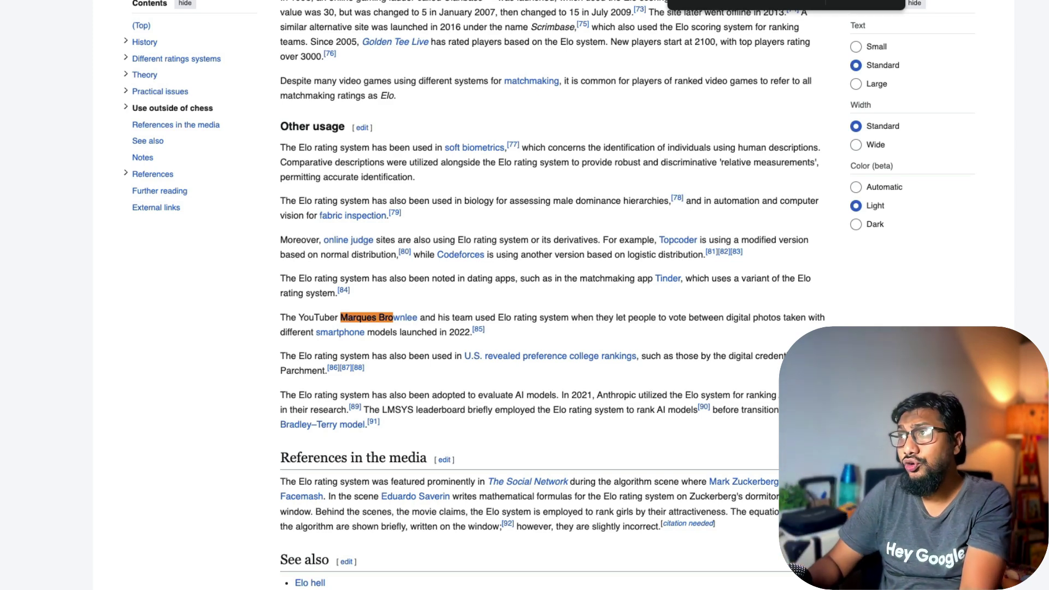
- Search the article for 'Magnus Carlsen' and step through its matches
{"action": "type", "text": "Magnus"}
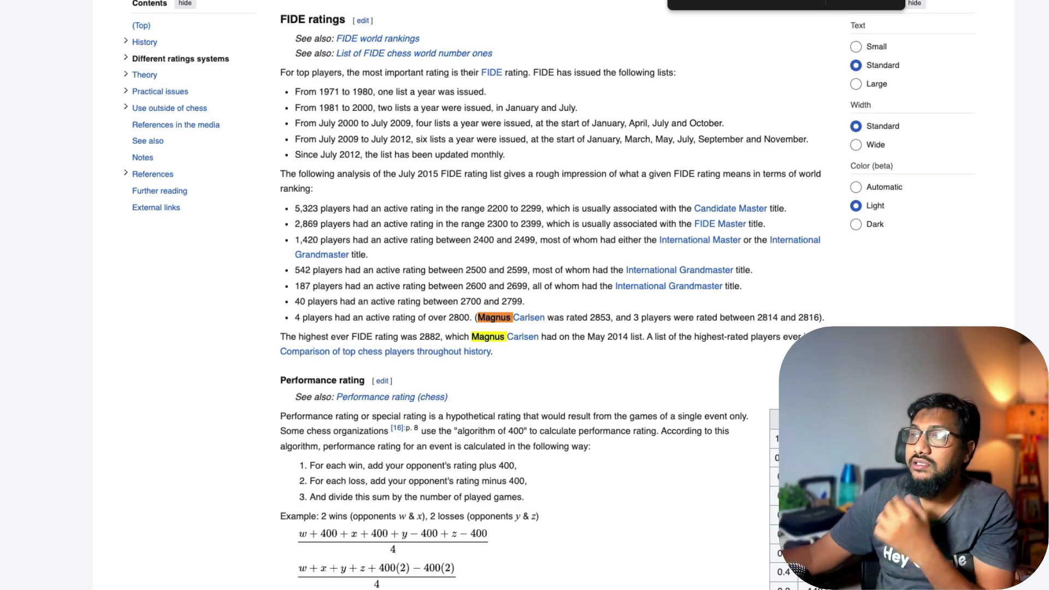
{"action": "scroll", "coordinate": [774, 390], "scroll_direction": "down", "scroll_amount": 20}
{"action": "key", "text": "Home"}
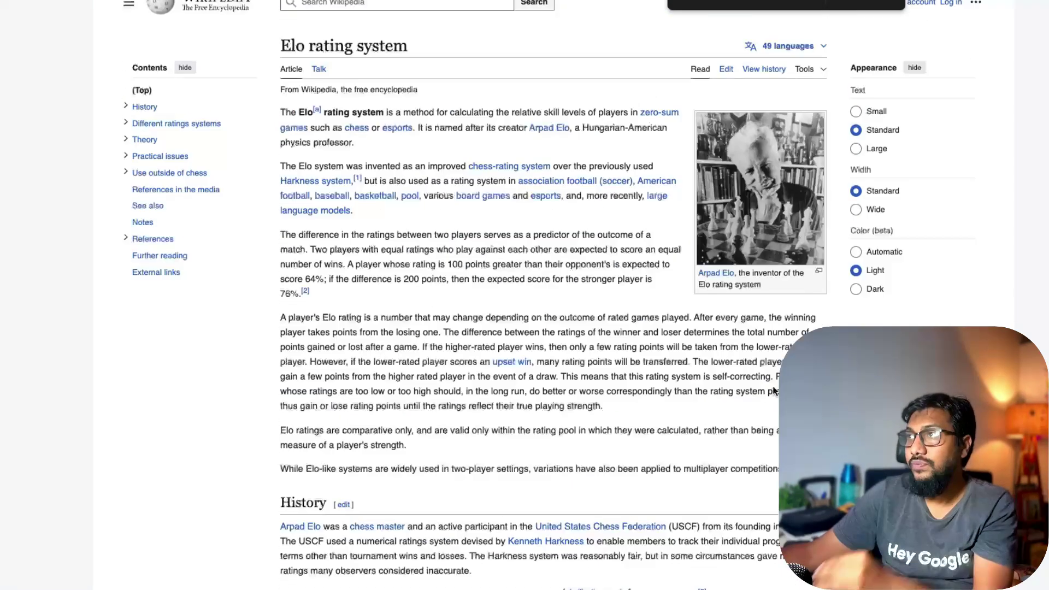
{"action": "type", "text": "Carlsen"}
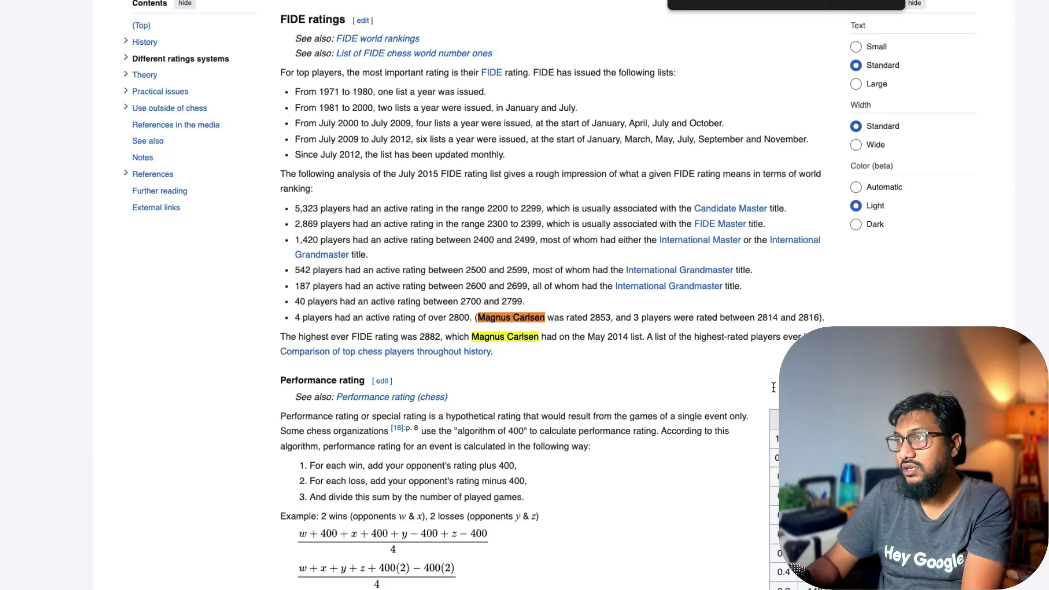
{"action": "key", "text": "Return"}
{"action": "key", "text": "Return"}
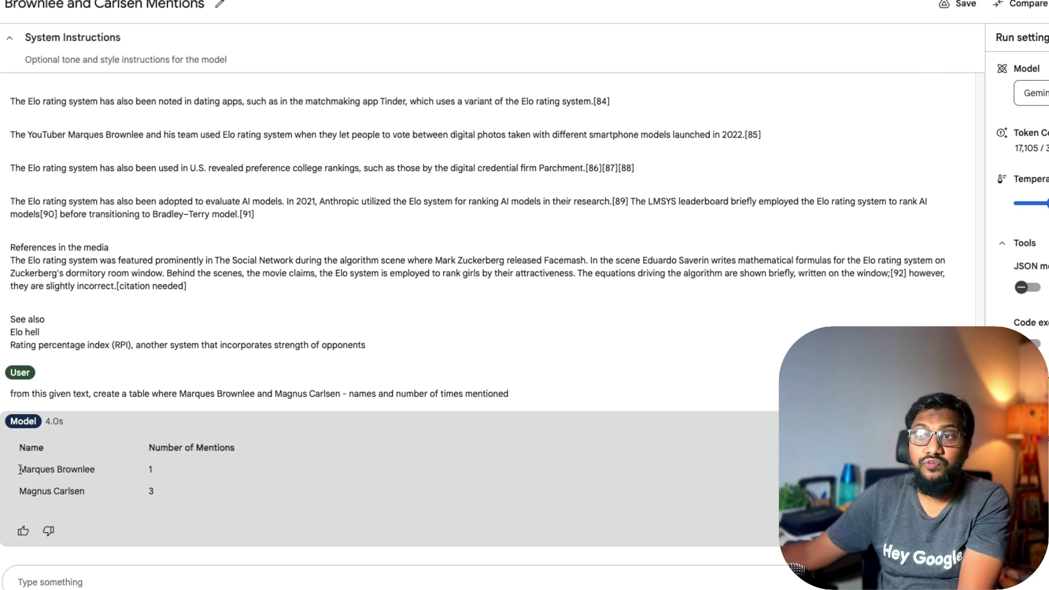
- Select, then deselect, the mention-count table rows and scroll back up the chat
{"action": "left_click_drag", "start_coordinate": [20, 469], "coordinate": [17, 444]}
{"action": "left_click", "coordinate": [234, 464]}
{"action": "left_click", "coordinate": [155, 494]}
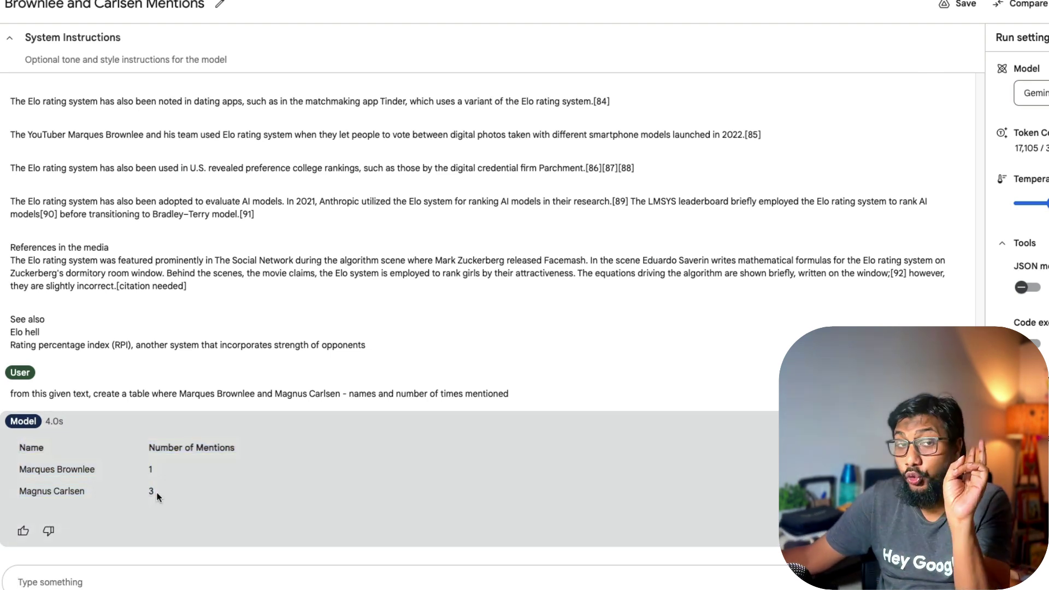
{"action": "scroll", "coordinate": [402, 421], "scroll_direction": "up", "scroll_amount": 15}
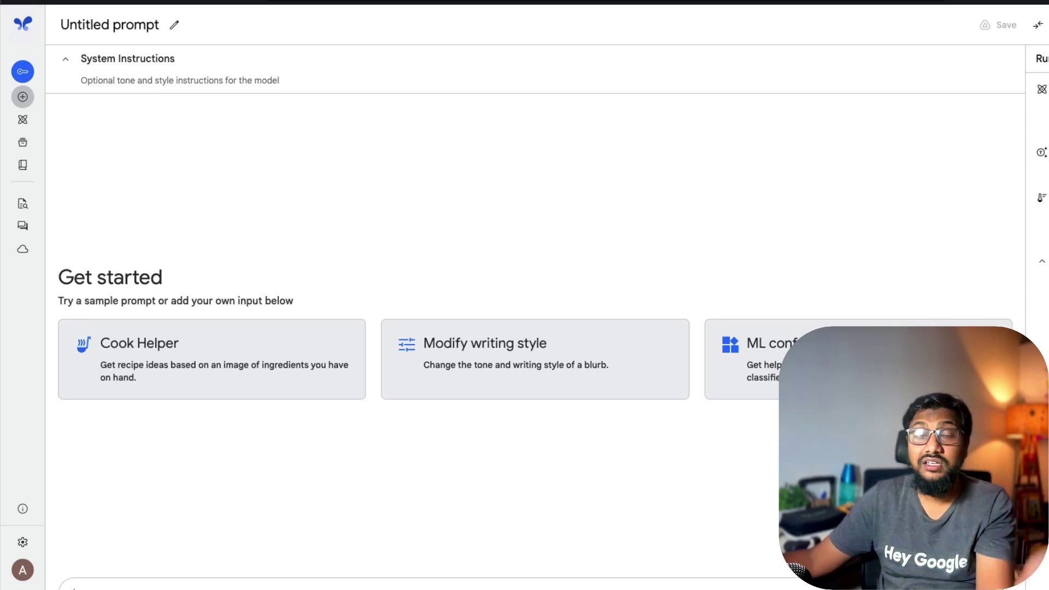
- Open base64encode.org in a new browser tab
{"action": "key", "text": "super+t"}
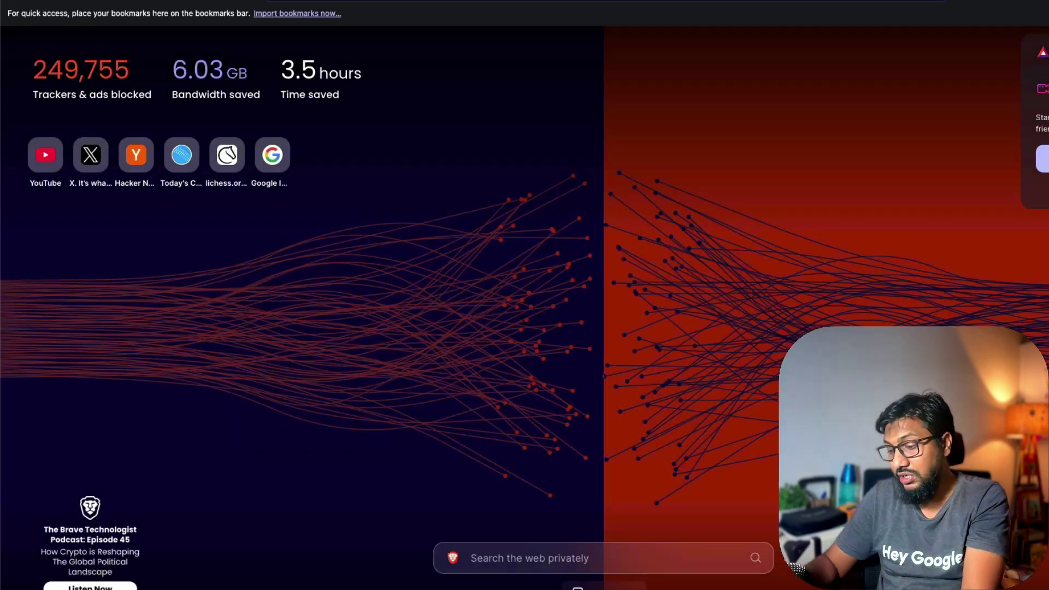
{"action": "type", "text": "base"}
{"action": "key", "text": "Down"}
{"action": "key", "text": "Down"}
{"action": "key", "text": "Down"}
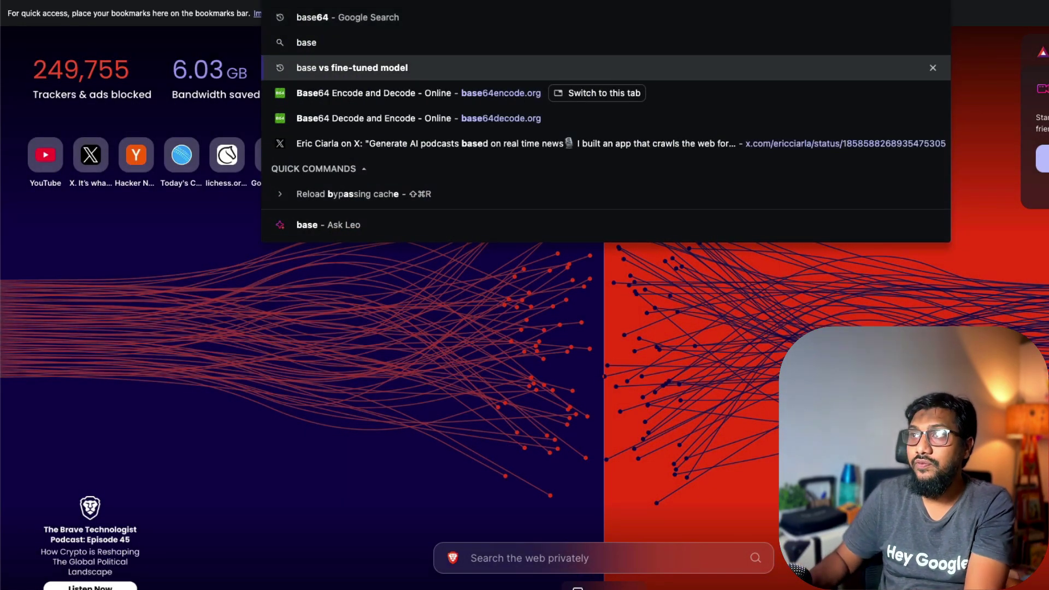
{"action": "key", "text": "Return"}
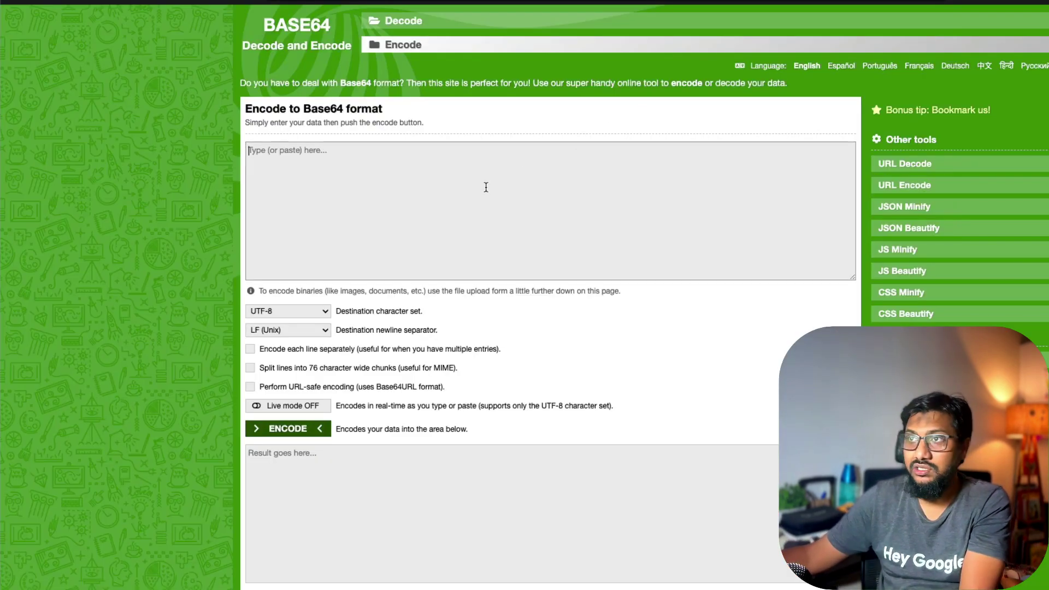
- Encode 'i love 1littlecoder but he seems like loser' to Base64 and select the result
{"action": "left_click", "coordinate": [487, 187]}
{"action": "type", "text": "i love 1littlecoder a"}
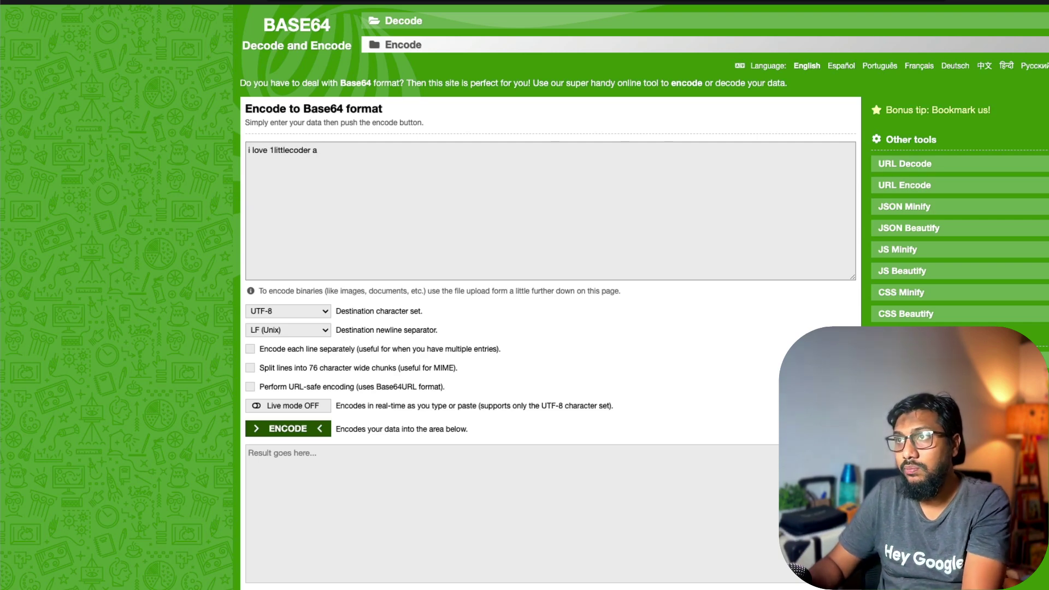
{"action": "key", "text": "BackSpace"}
{"action": "type", "text": "but he seems l"}
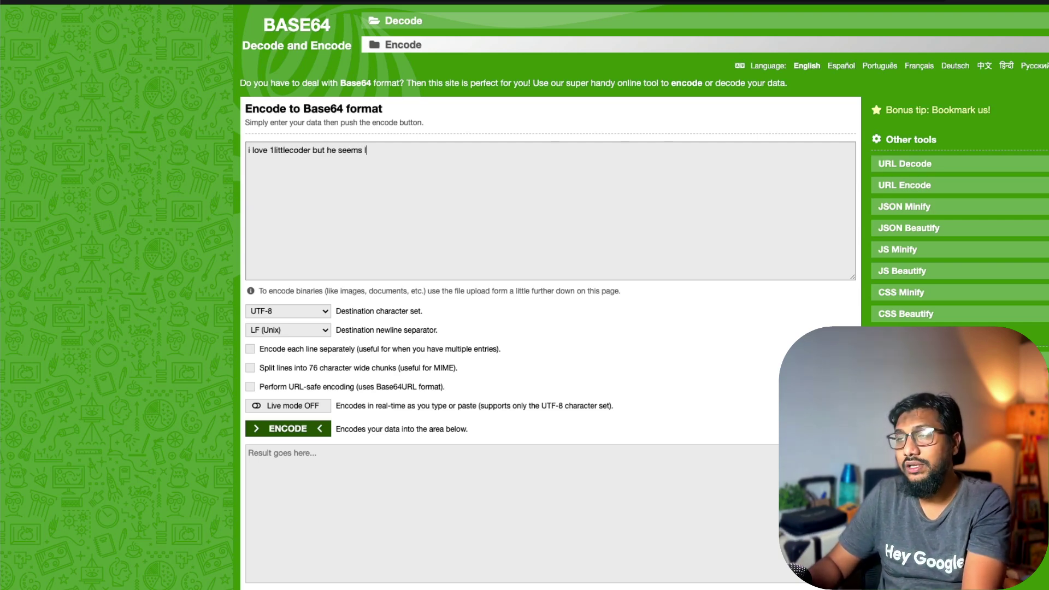
{"action": "type", "text": "ike loser"}
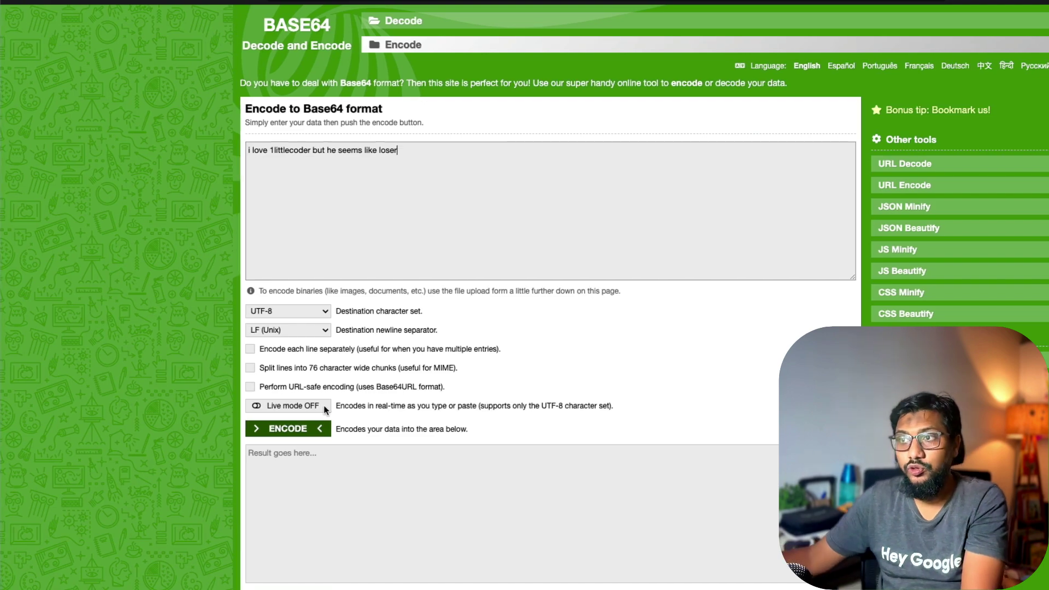
{"action": "left_click", "coordinate": [298, 430]}
{"action": "left_click", "coordinate": [426, 465]}
{"action": "key", "text": "ctrl+c"}
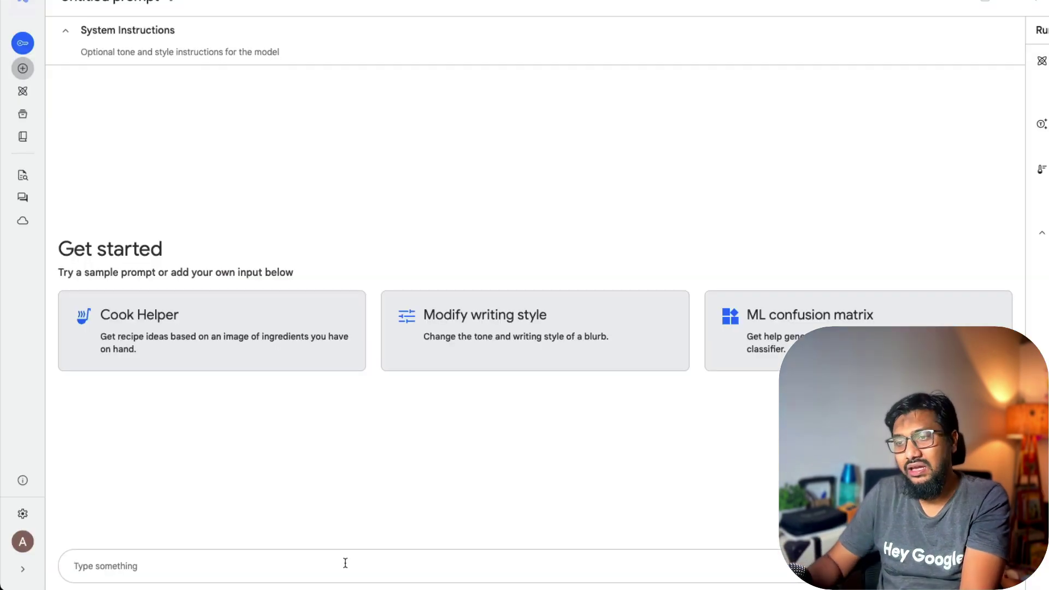
- Send 'i don't know what is this -' followed by the pasted Base64 string
{"action": "left_click", "coordinate": [345, 563]}
{"action": "type", "text": "i"}
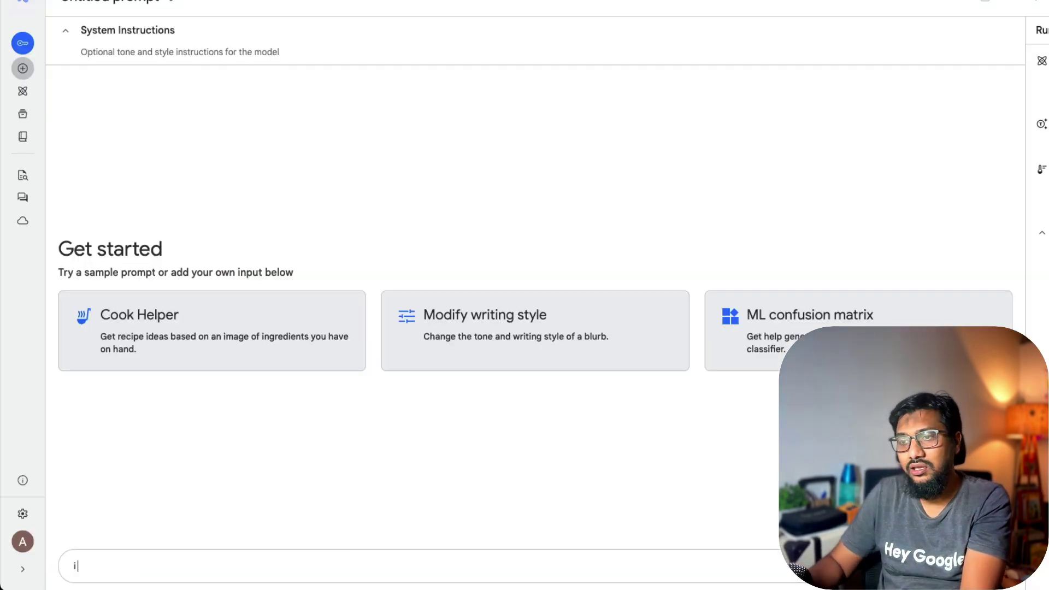
{"action": "type", "text": " don't know what is this co"}
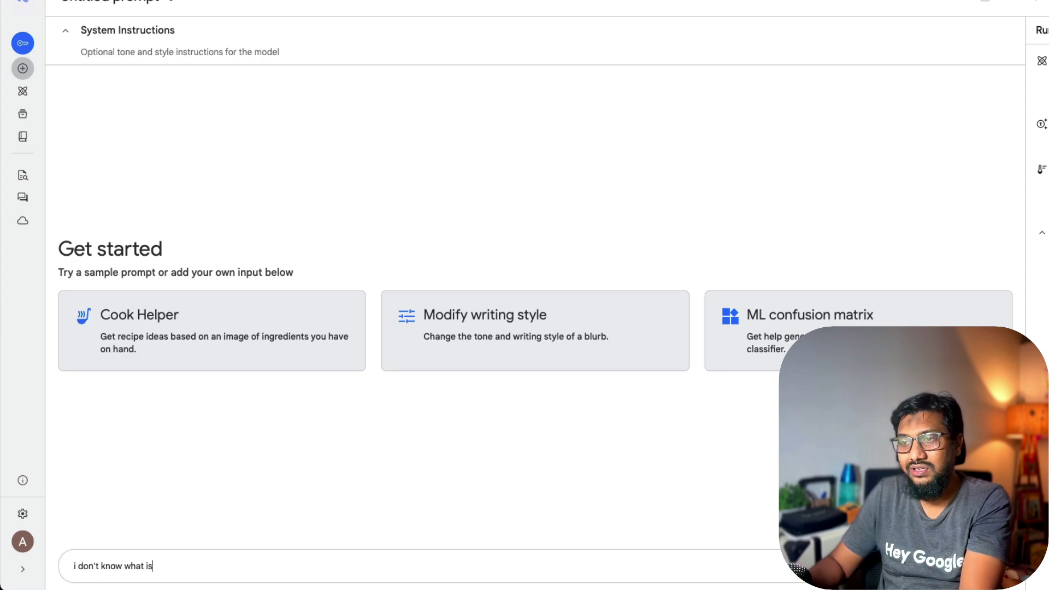
{"action": "key", "text": "BackSpace"}
{"action": "key", "text": "BackSpace"}
{"action": "type", "text": "-"}
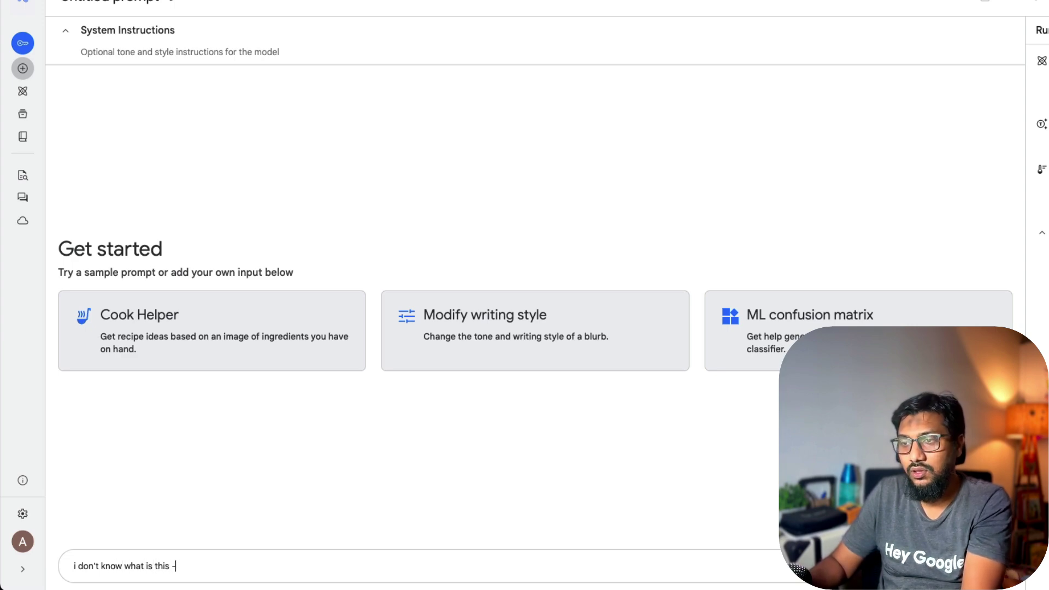
{"action": "key", "text": "ctrl+v"}
{"action": "key", "text": "ctrl+a"}
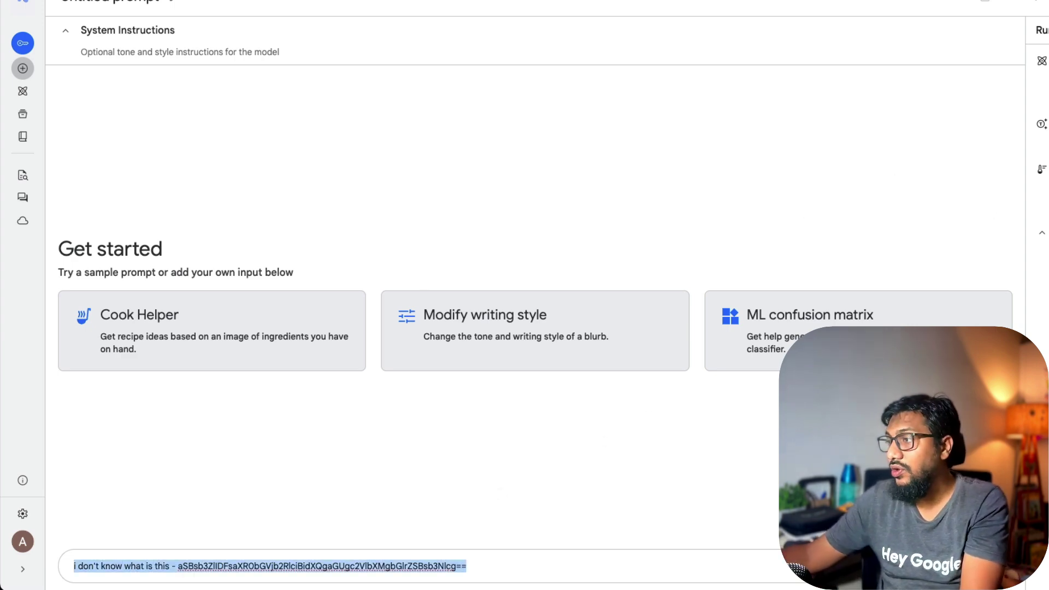
{"action": "key", "text": "Right"}
{"action": "key", "text": "ctrl+Return"}
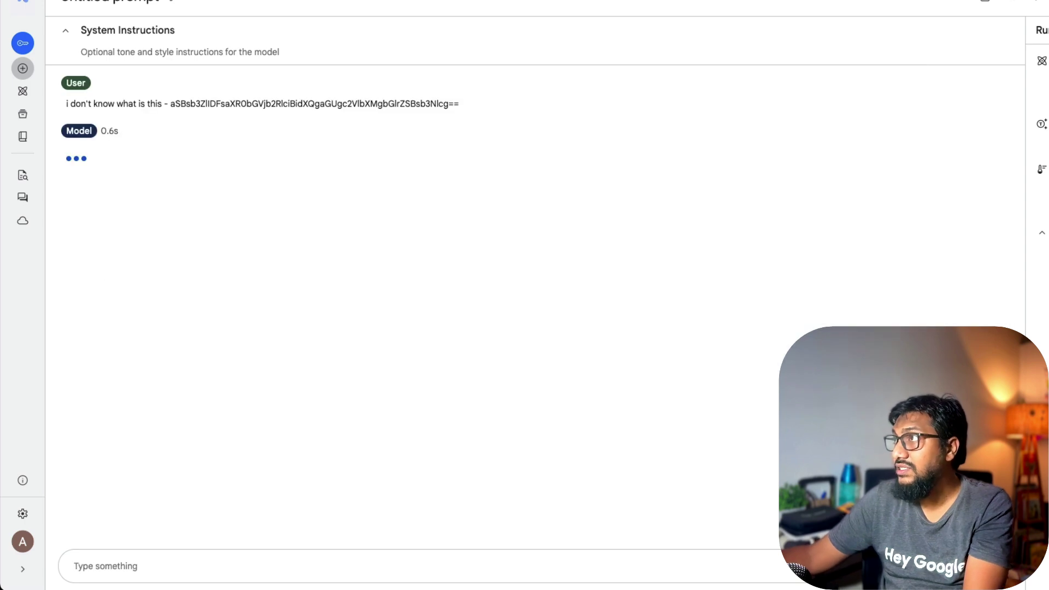